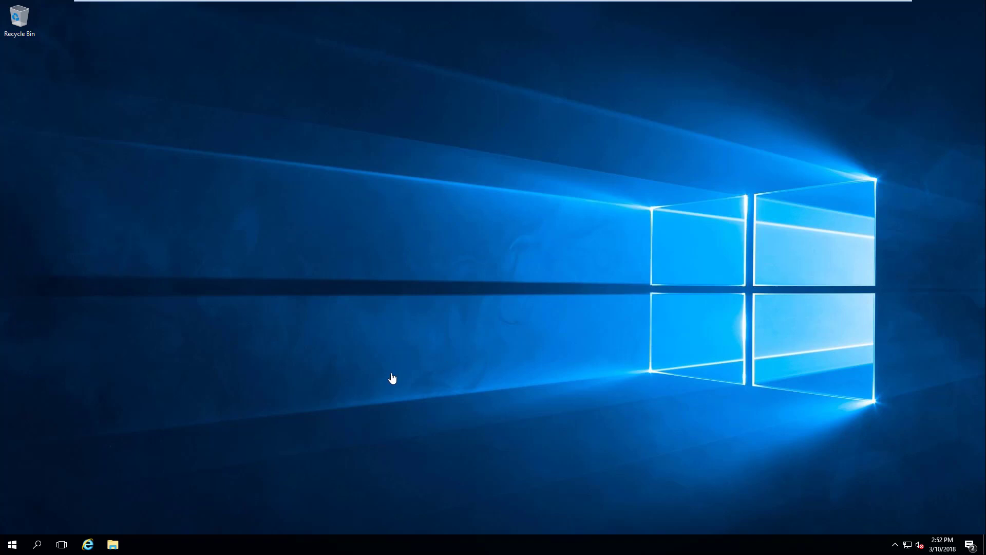
# Launch Server Manager from the Start menu's app list
pyautogui.click(12, 546)
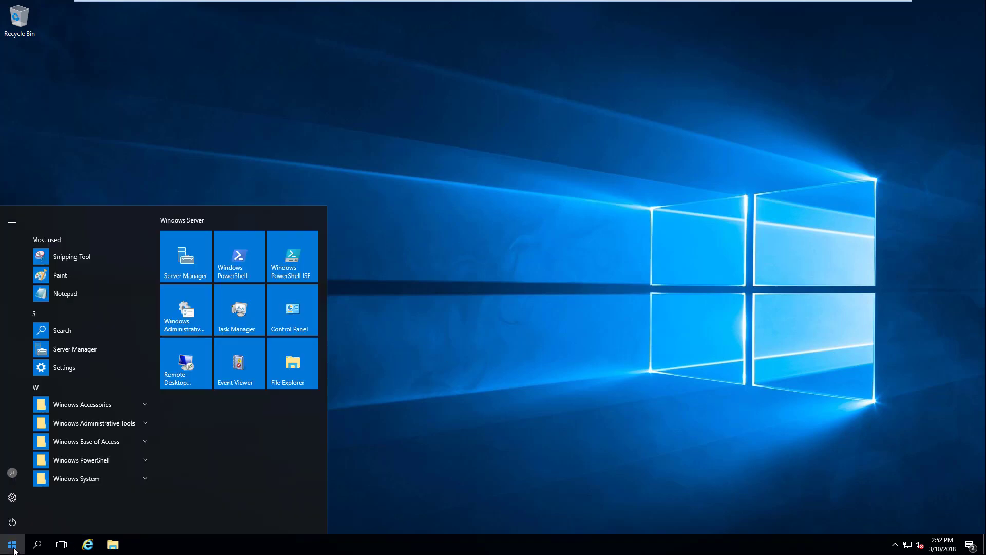
pyautogui.click(186, 261)
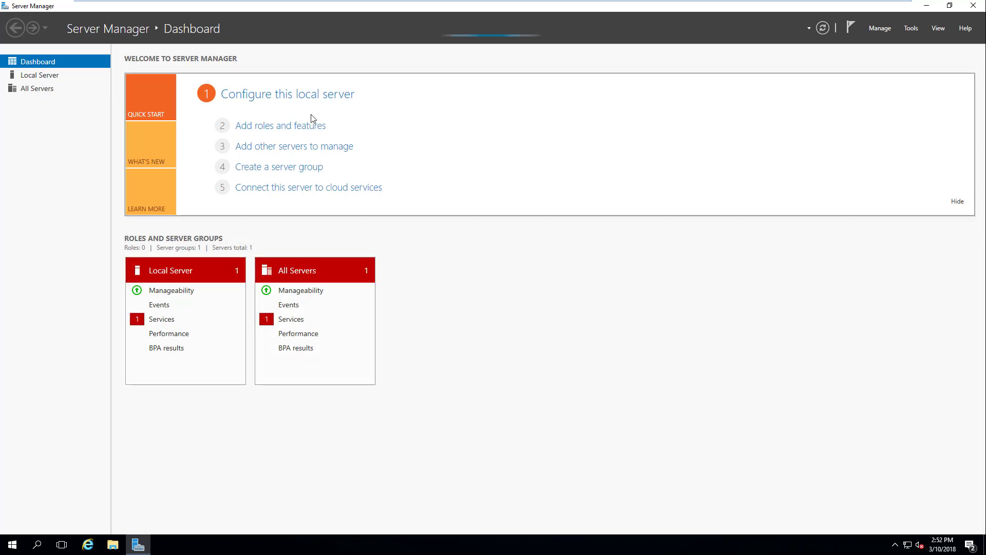
# Open the Local Server page for XINSTO-DC01 and let its panels load
pyautogui.click(276, 98)
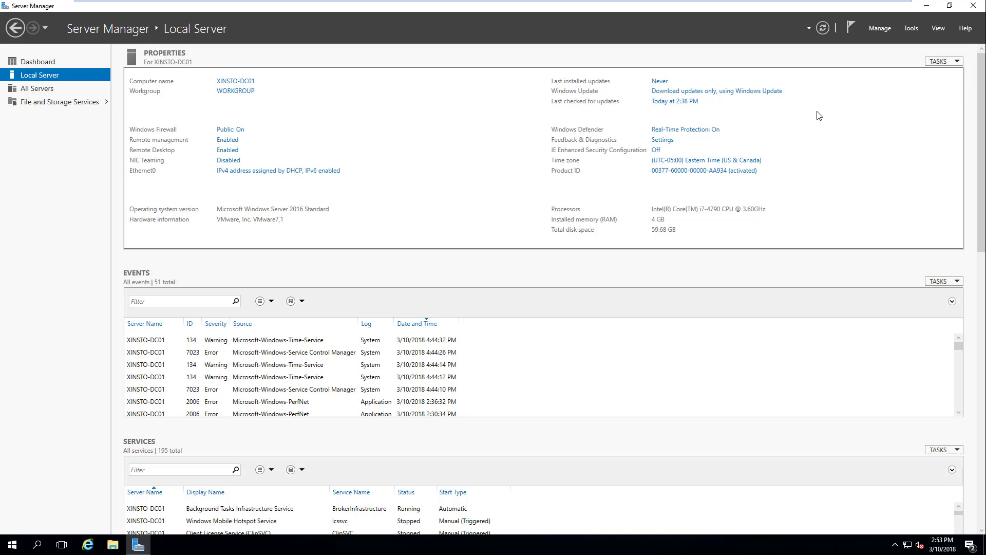
# Start the Add Roles and Features wizard and advance to destination server selection
pyautogui.click(881, 28)
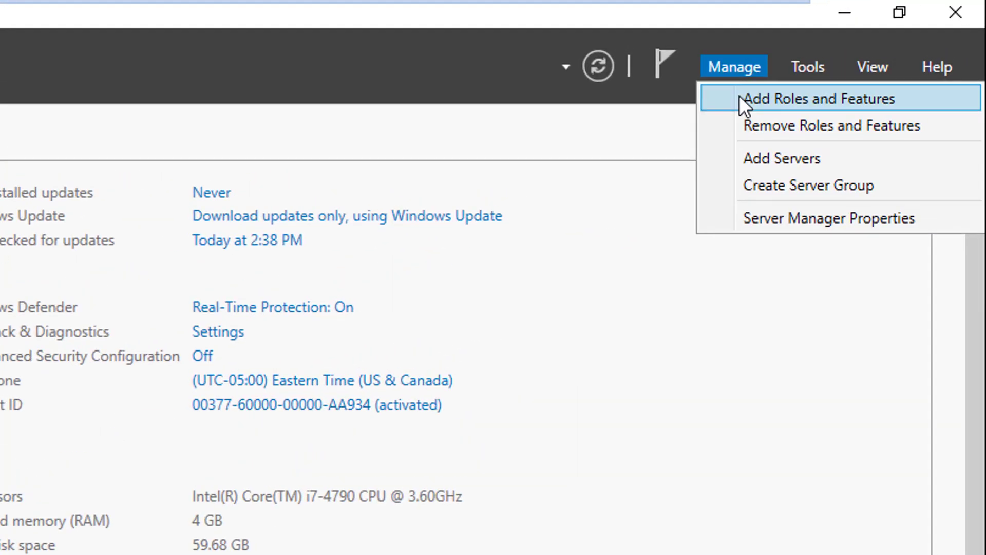
pyautogui.click(741, 98)
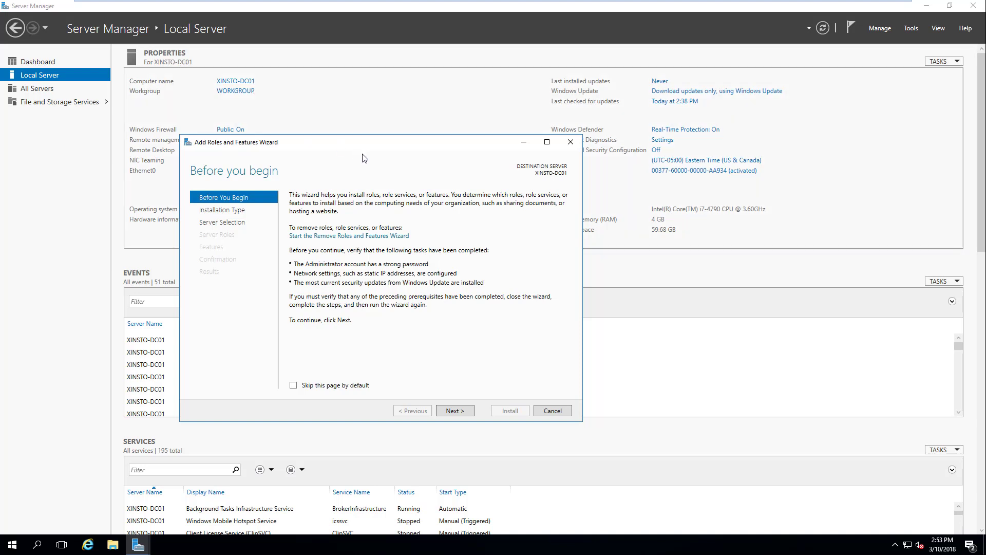
pyautogui.moveTo(367, 145); pyautogui.dragTo(375, 114)
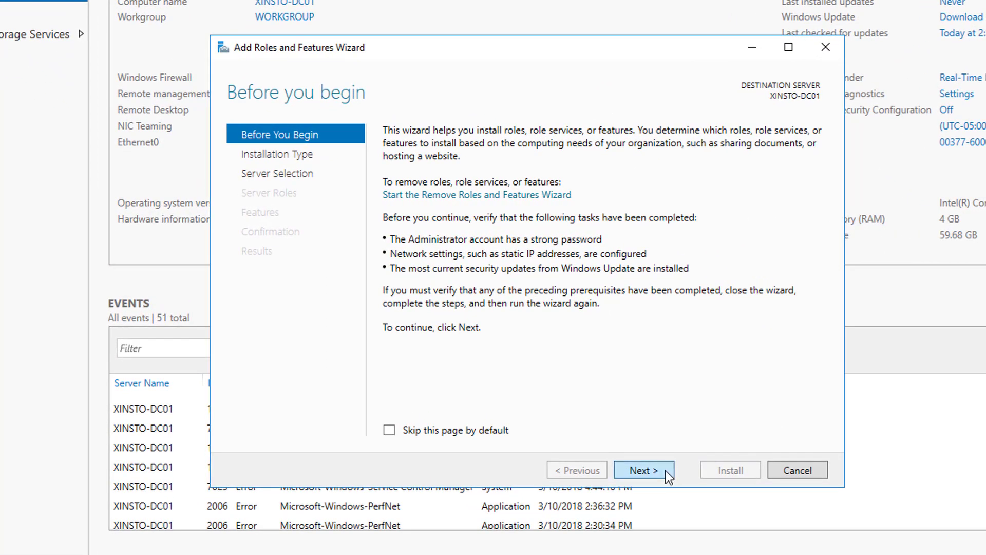
pyautogui.click(644, 470)
pyautogui.click(664, 471)
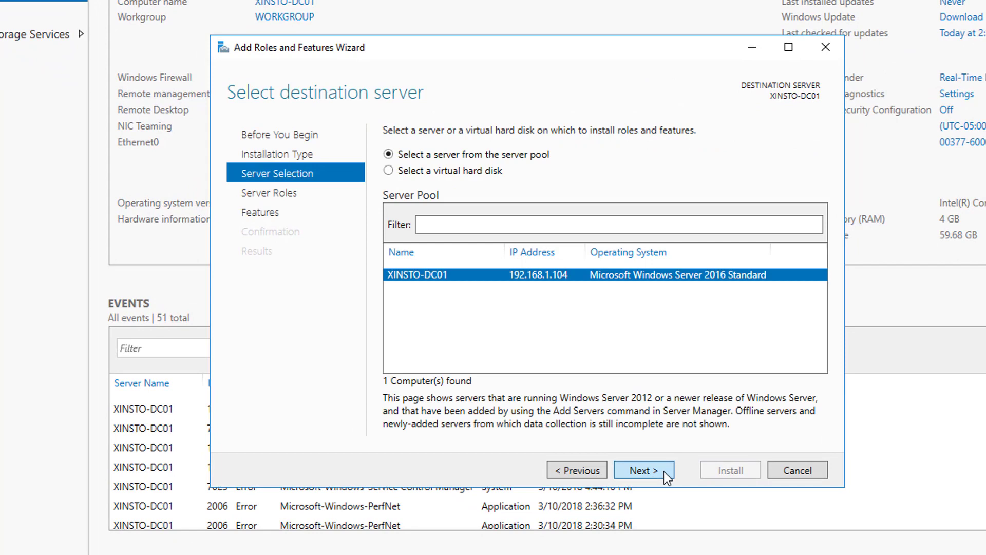
# Select the Active Directory Domain Services and DNS Server roles, accepting their required features
pyautogui.click(664, 471)
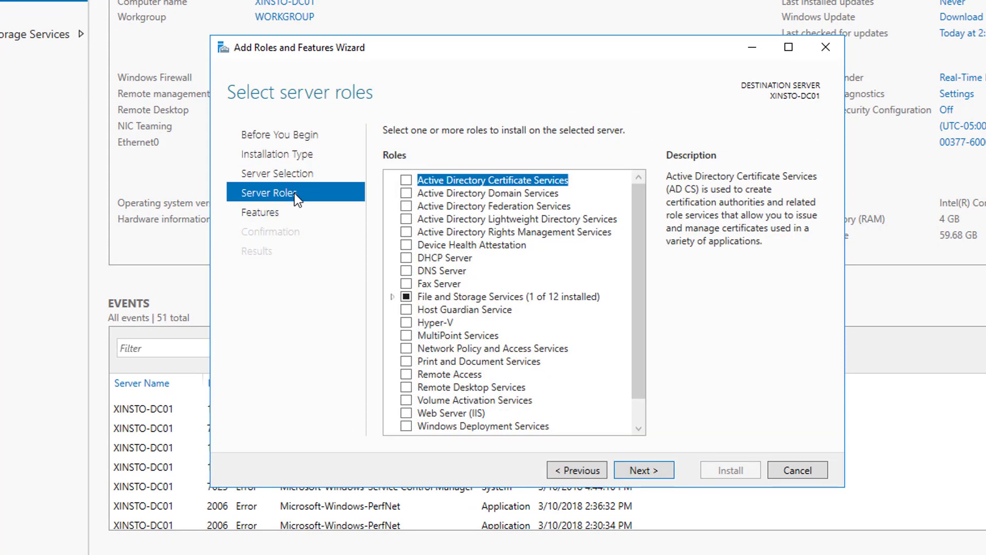
pyautogui.click(407, 193)
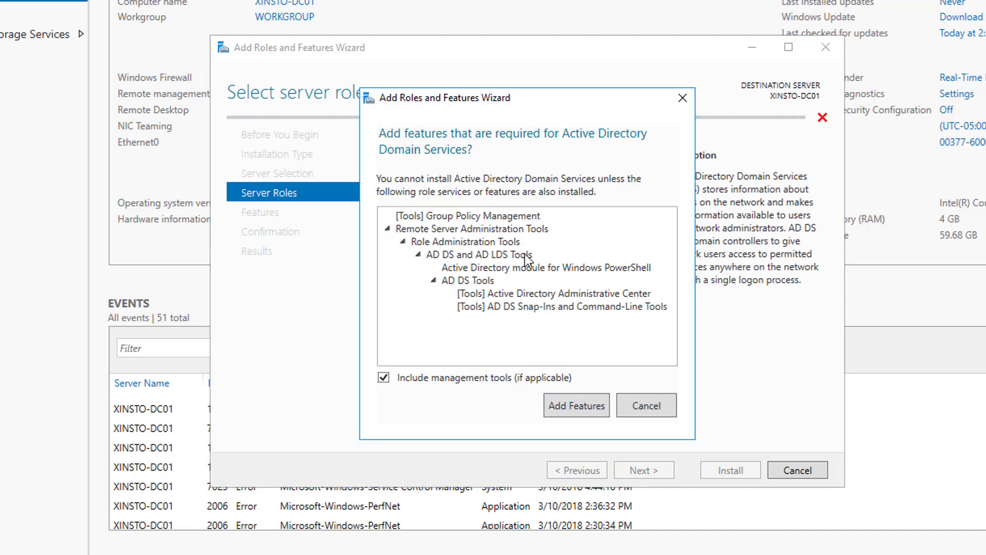
pyautogui.click(593, 413)
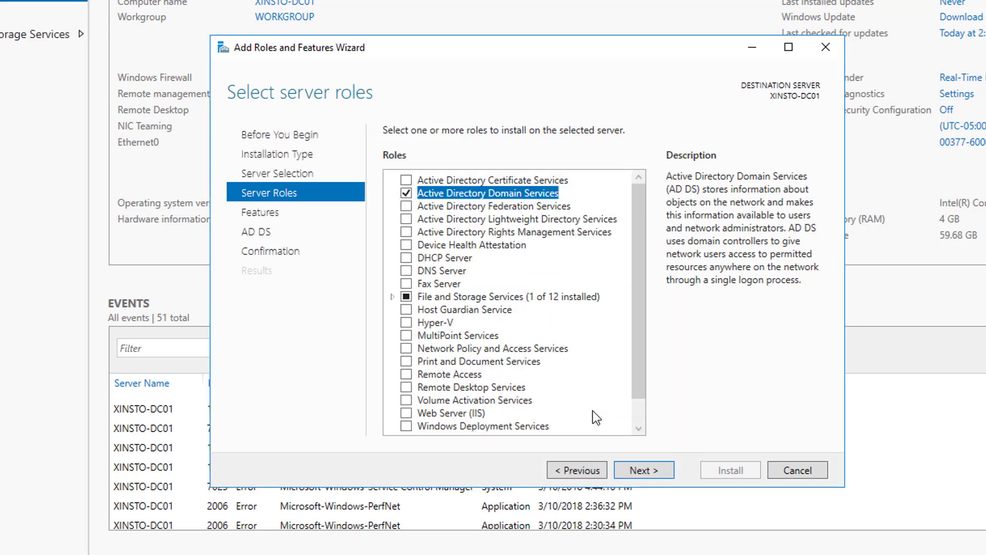
pyautogui.click(405, 268)
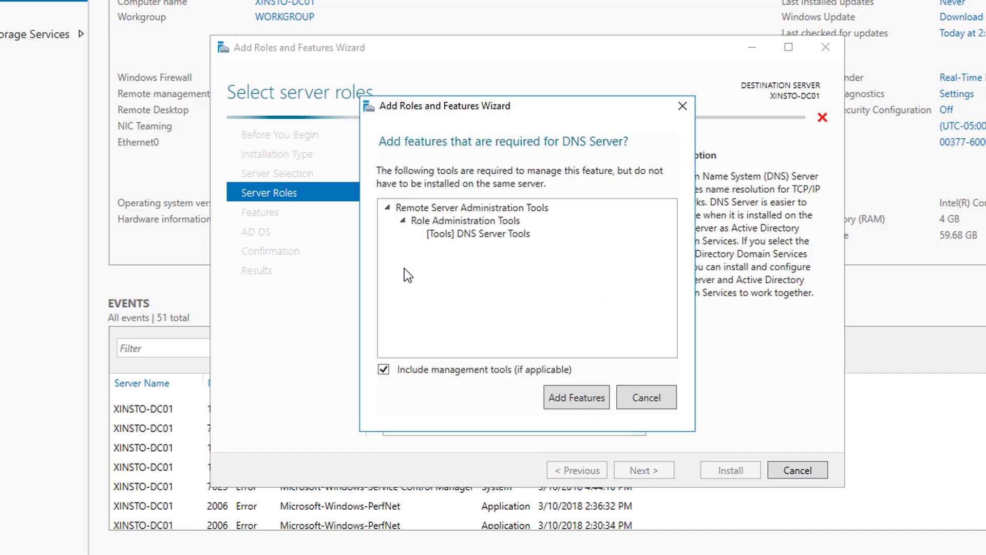
pyautogui.click(585, 403)
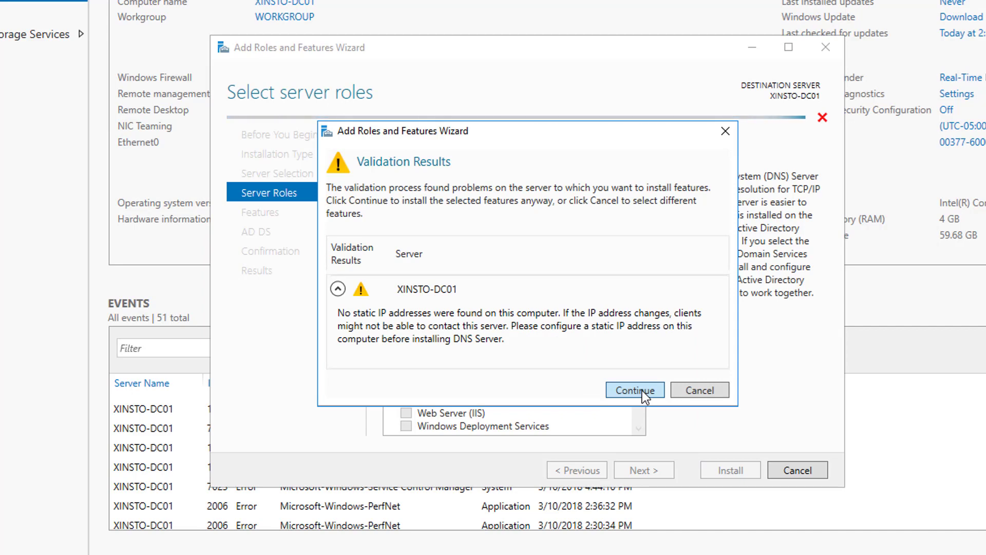
pyautogui.click(642, 390)
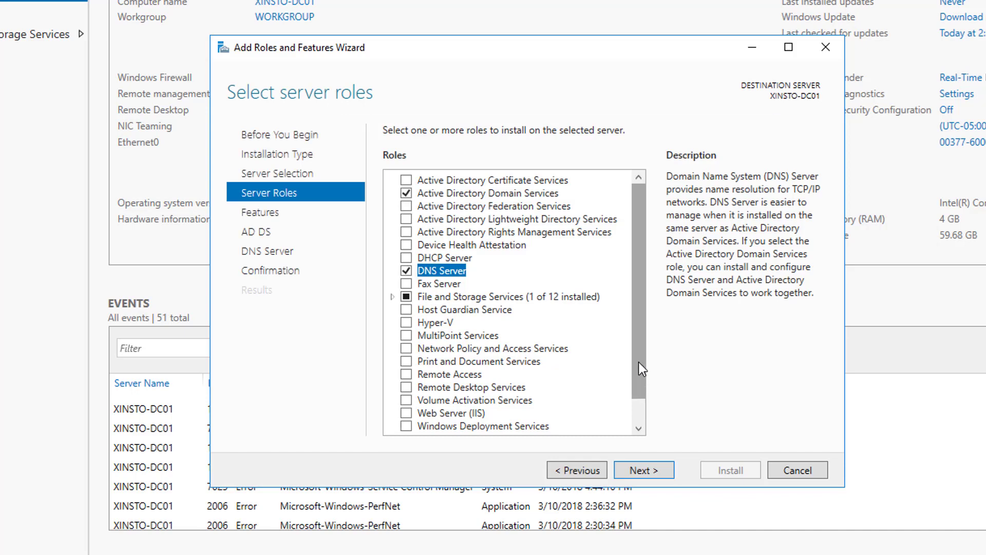
pyautogui.scroll(-1, 639, 356)
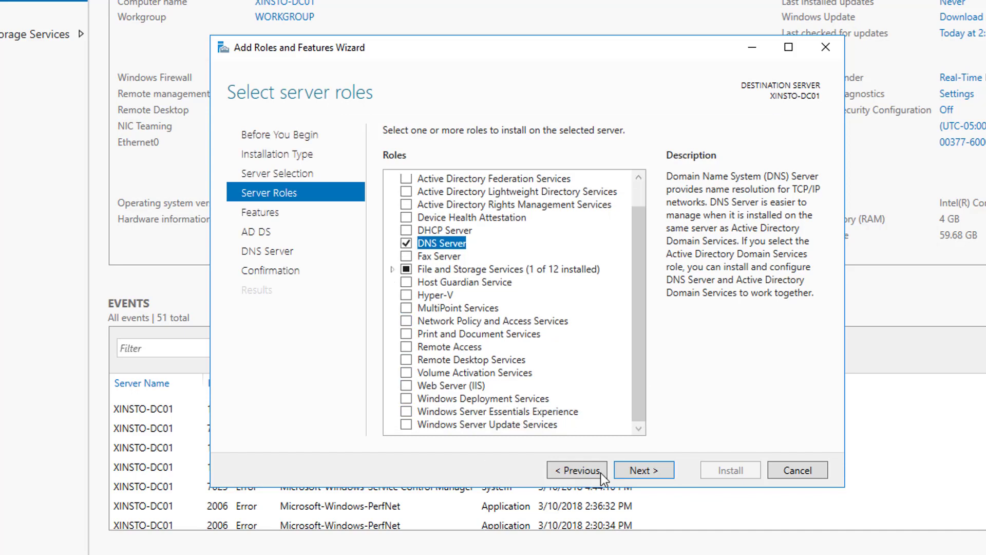
# Page through Features, AD DS and DNS Server notes to Confirm installation selections
pyautogui.click(623, 473)
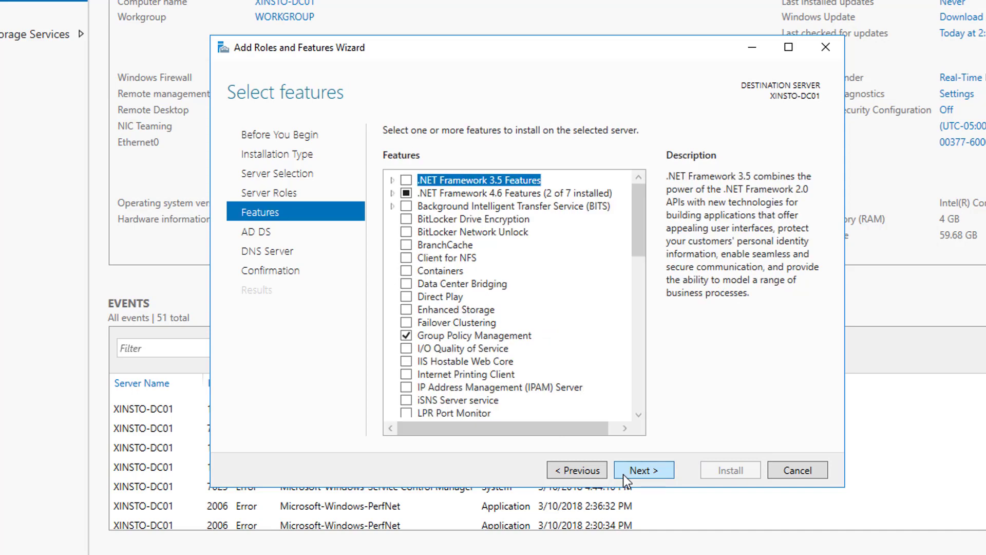
pyautogui.click(624, 474)
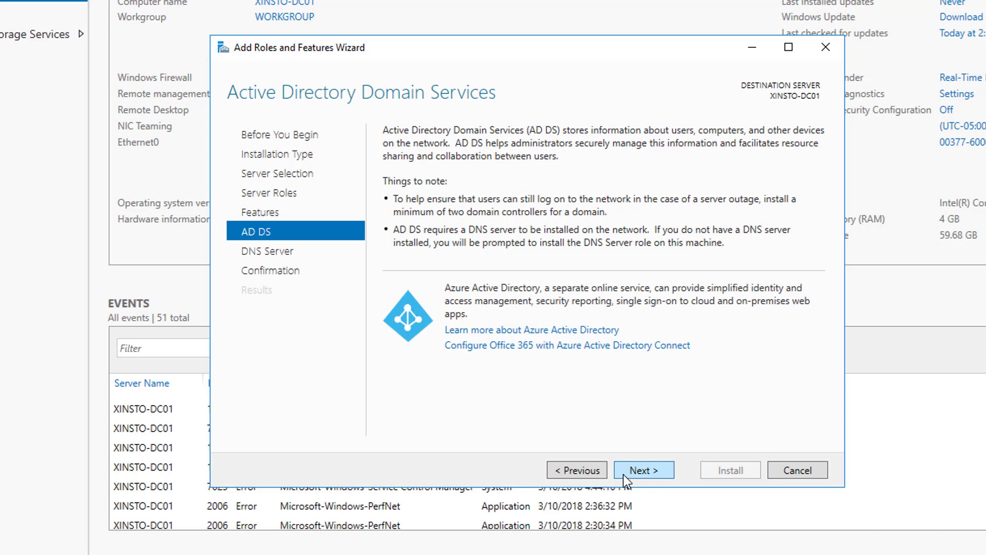
pyautogui.click(624, 474)
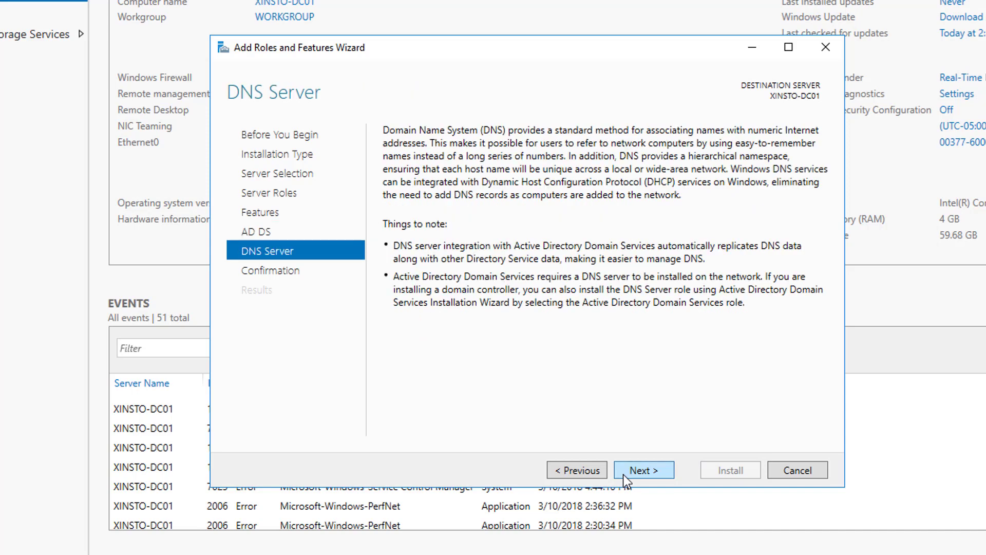
pyautogui.click(598, 472)
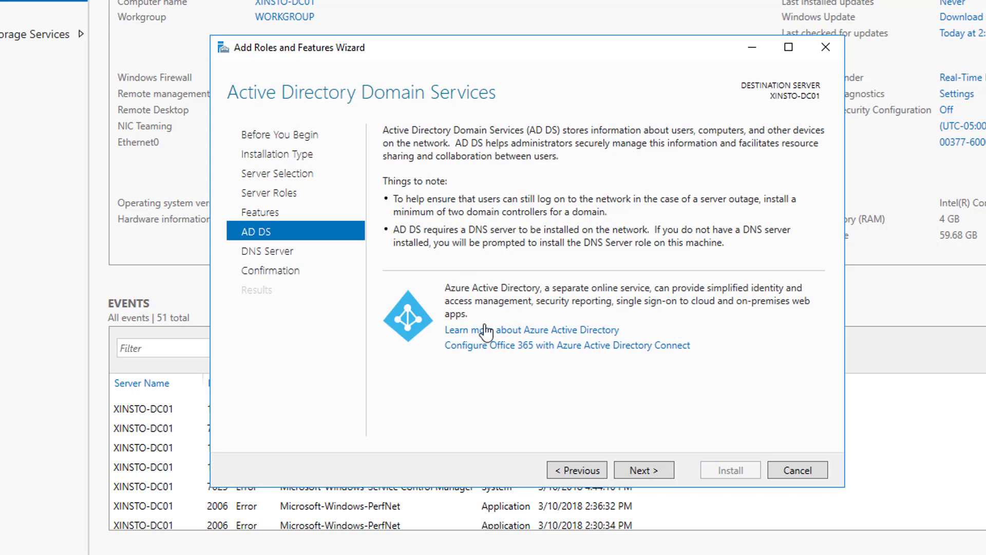
pyautogui.click(640, 472)
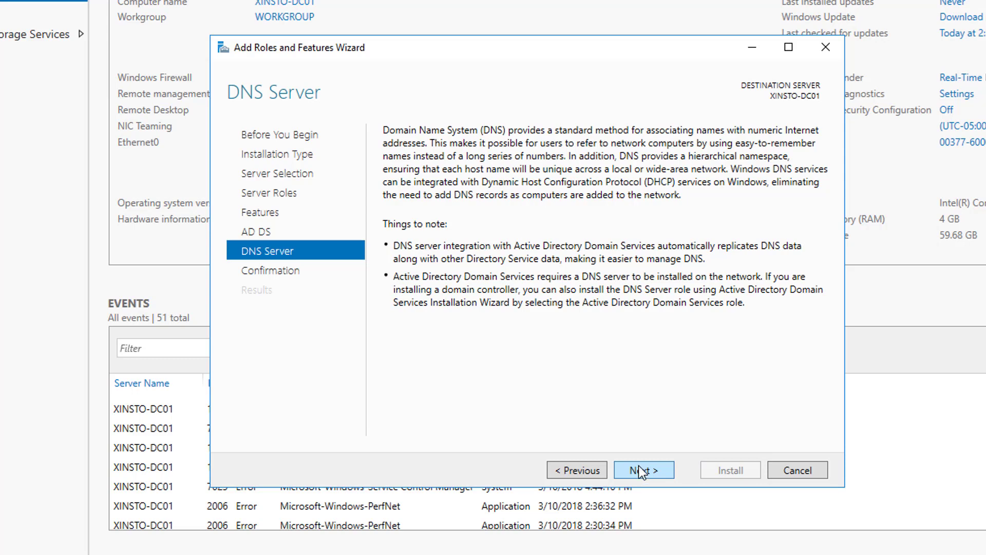
pyautogui.click(639, 468)
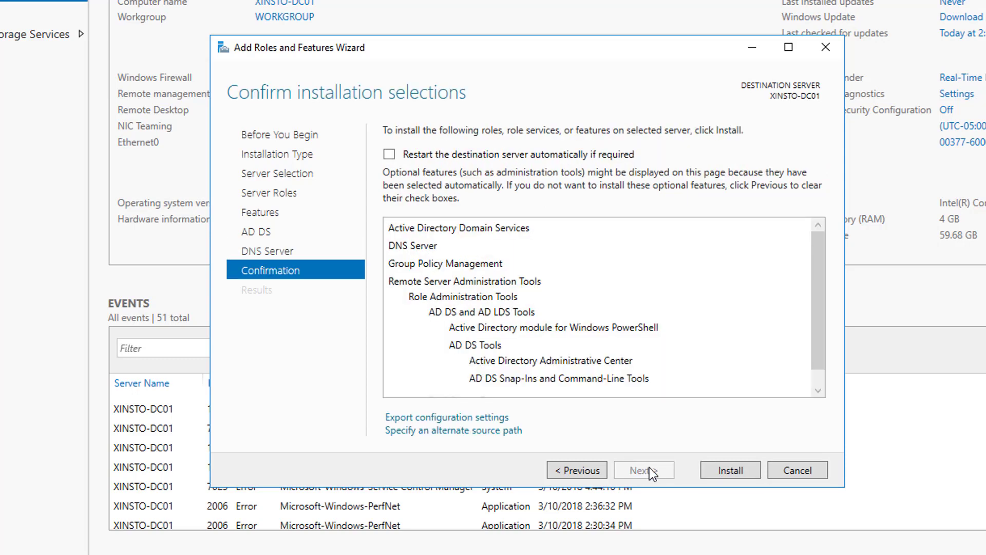
pyautogui.scroll(-1, 725, 345)
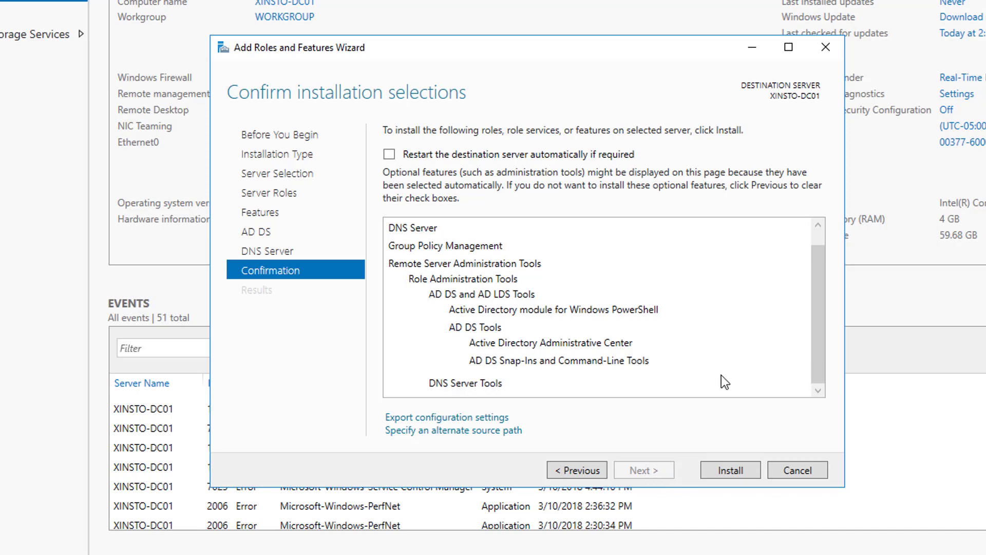
pyautogui.scroll(1, 724, 382)
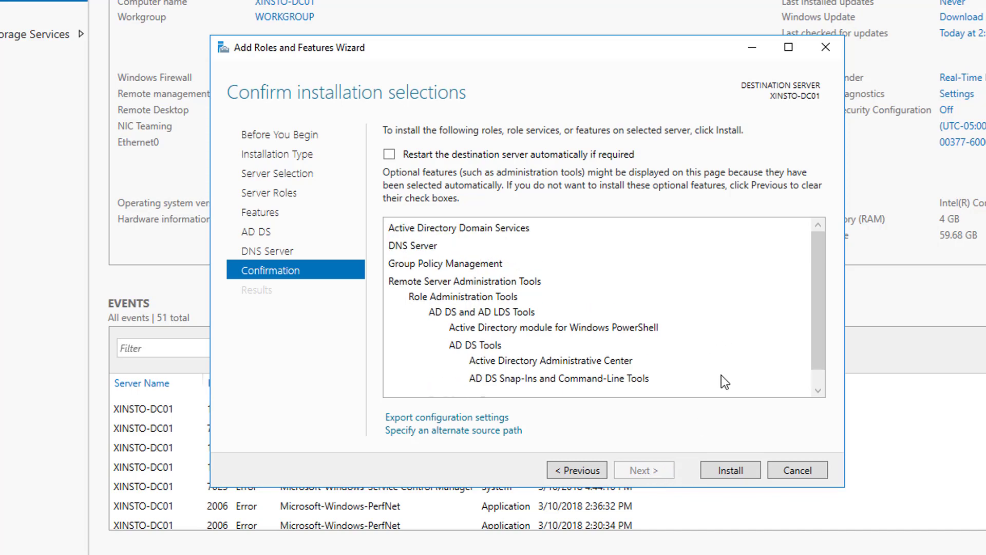
# Install AD DS, DNS Server and their management tools on XINSTO-DC01
pyautogui.click(738, 467)
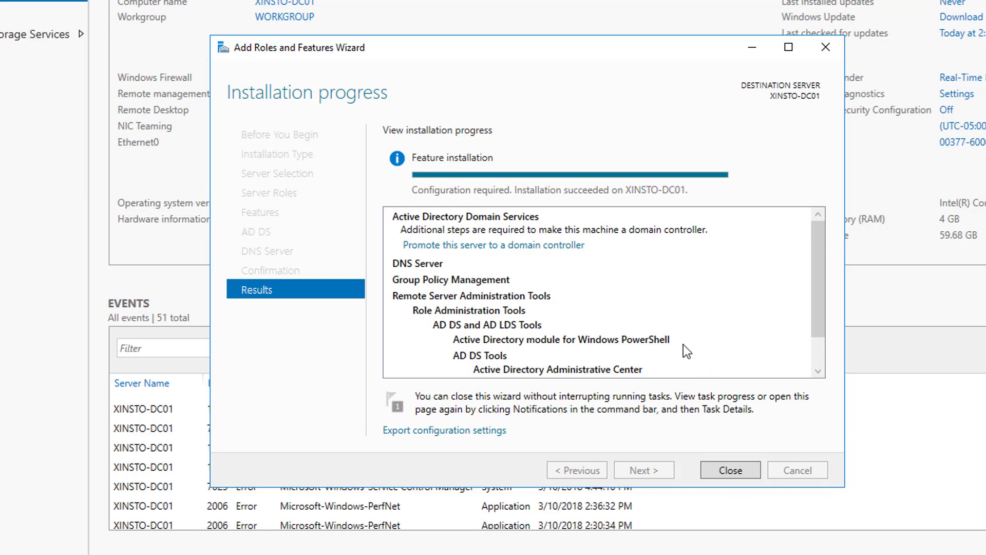
# Begin promotion, choose Add a new forest, and start typing the xinsto root domain name
pyautogui.click(543, 248)
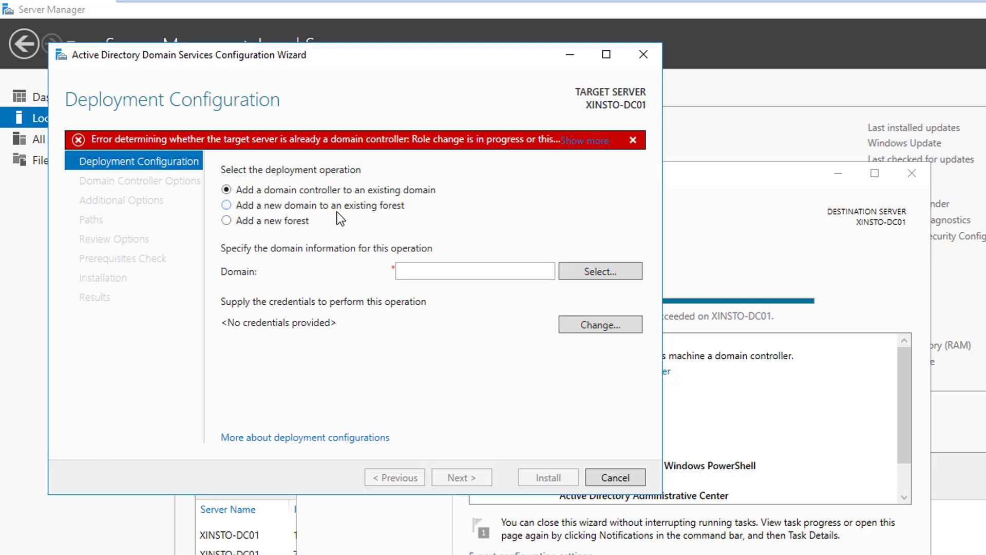
pyautogui.click(297, 224)
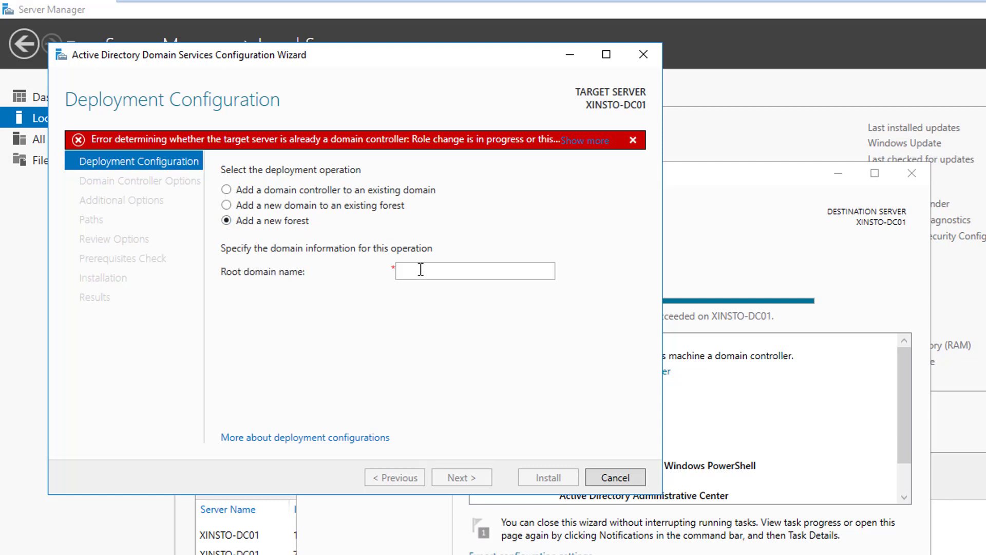
pyautogui.click(517, 265)
pyautogui.write('xinsto.com')
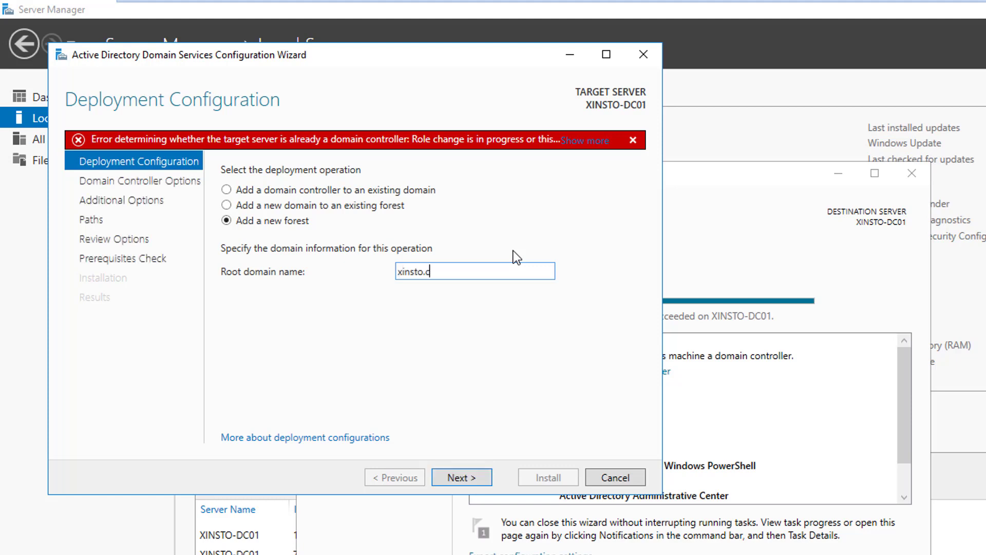
pyautogui.press('BackSpace')
pyautogui.press('BackSpace')
pyautogui.press('BackSpace')
# Complete the root domain as xinsto.net, then enter and confirm the DSRM password
pyautogui.write('net')
pyautogui.click(462, 477)
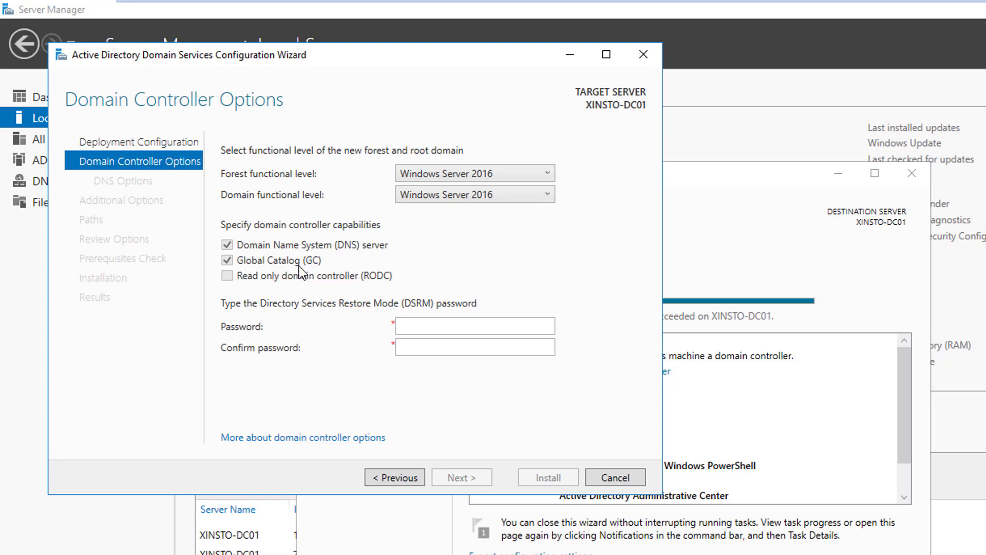
pyautogui.click(437, 321)
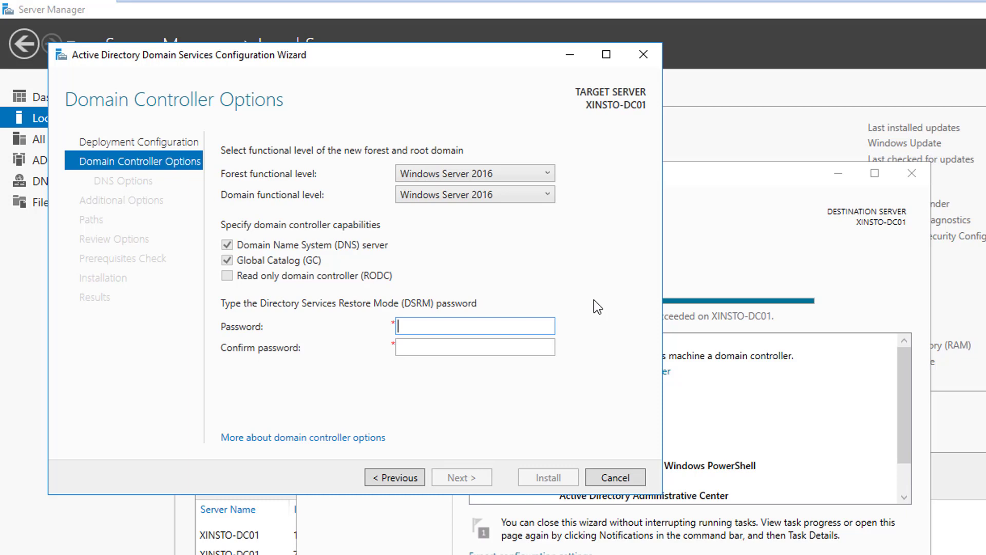
pyautogui.write('P@ssw0rd!')
pyautogui.press('Tab')
pyautogui.write('P@ssw0rd!')
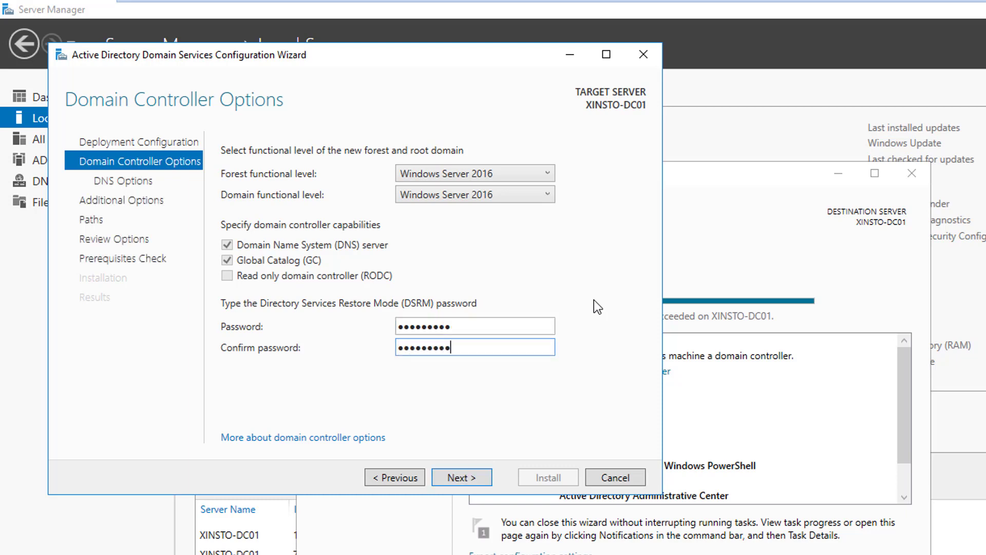
pyautogui.click(465, 479)
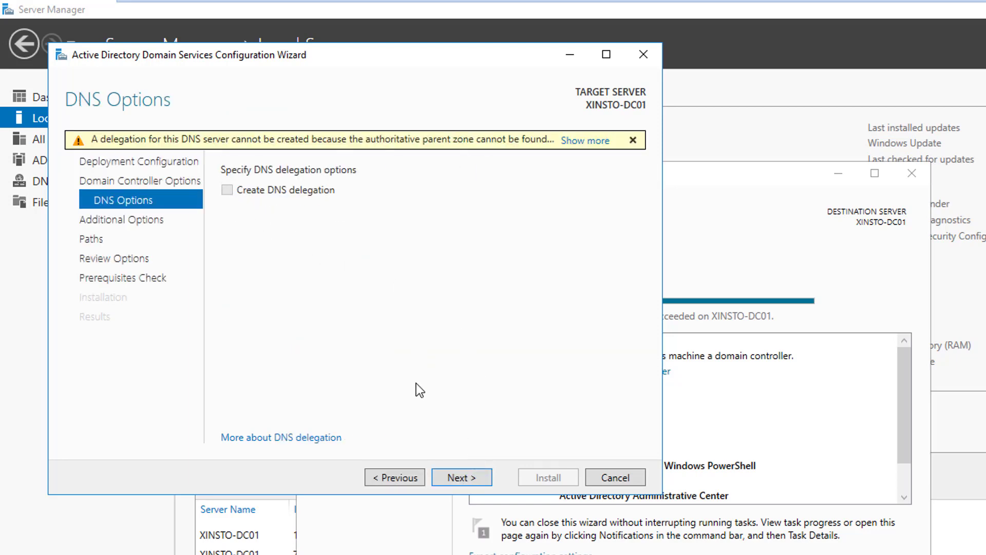
# Skip DNS delegation and keep the NetBIOS name XINSTO, advancing to Paths
pyautogui.click(462, 478)
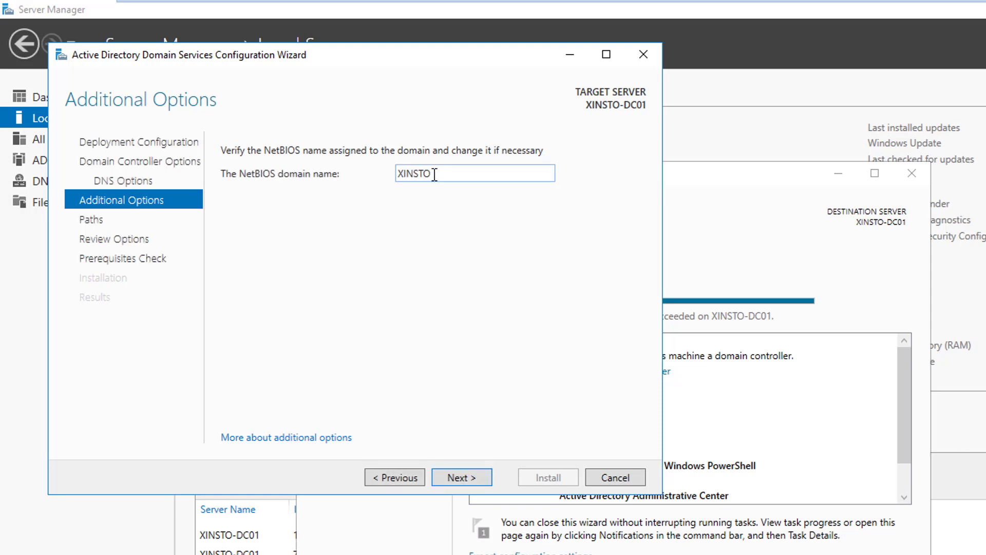
pyautogui.moveTo(434, 173); pyautogui.dragTo(383, 175)
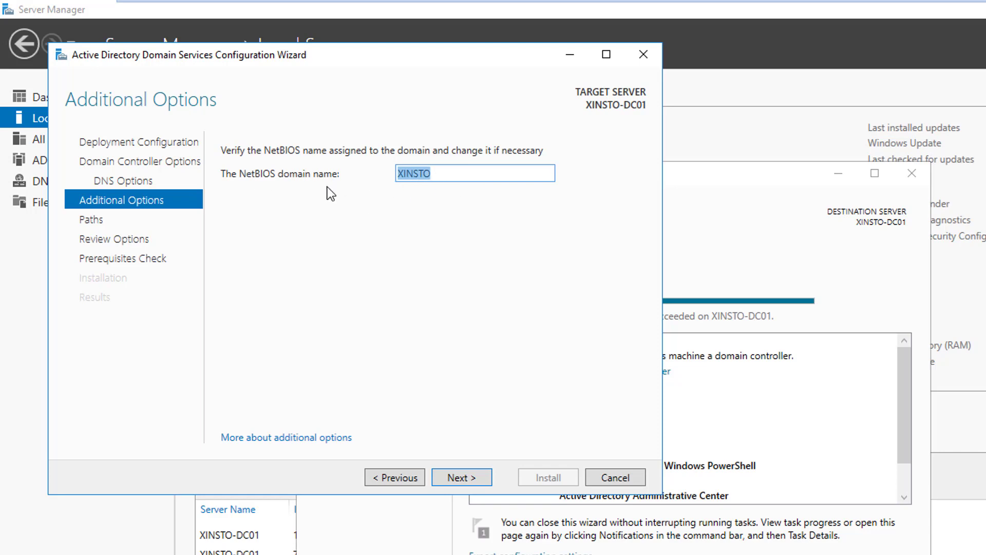
pyautogui.click(467, 482)
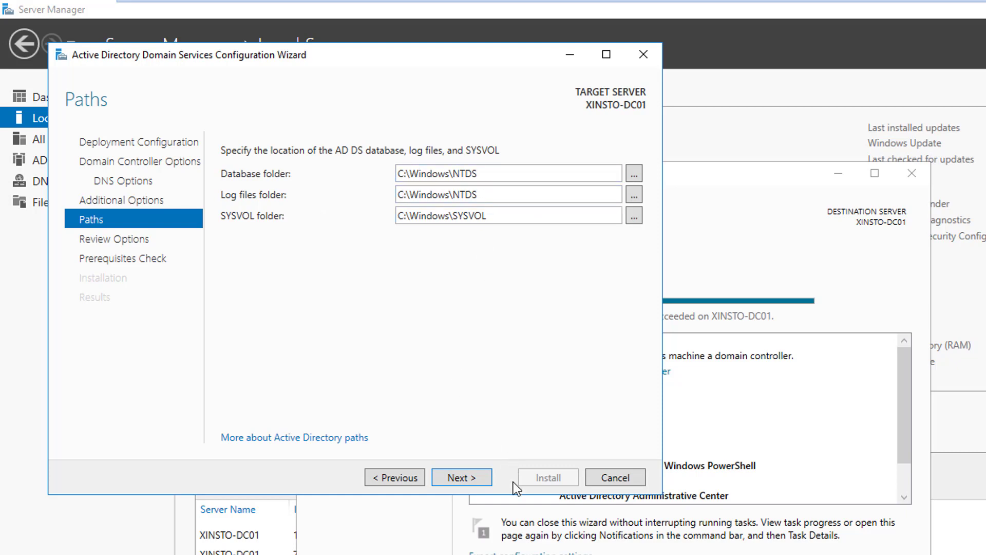
# Keep default NTDS and SYSVOL folders and run the prerequisites check from Review Options
pyautogui.click(474, 481)
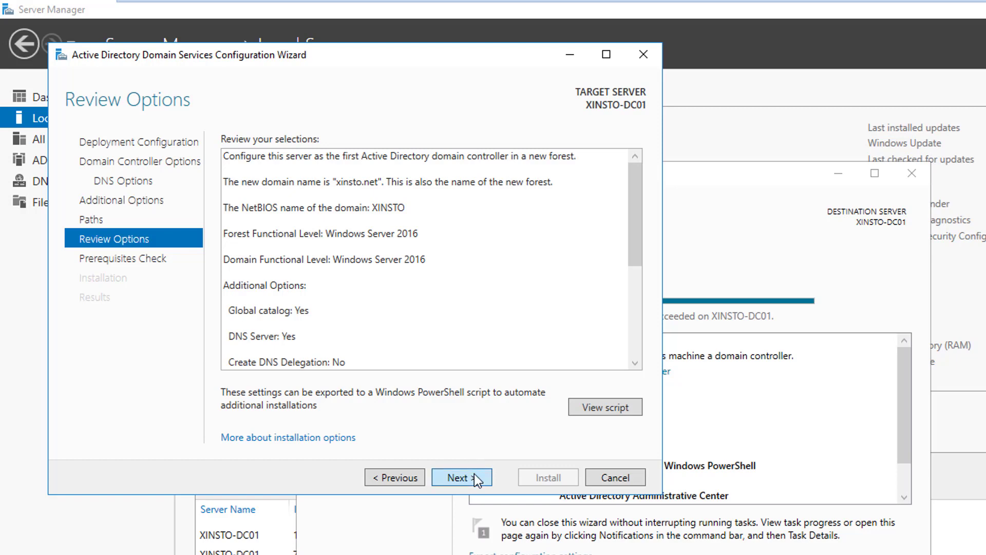
pyautogui.click(475, 477)
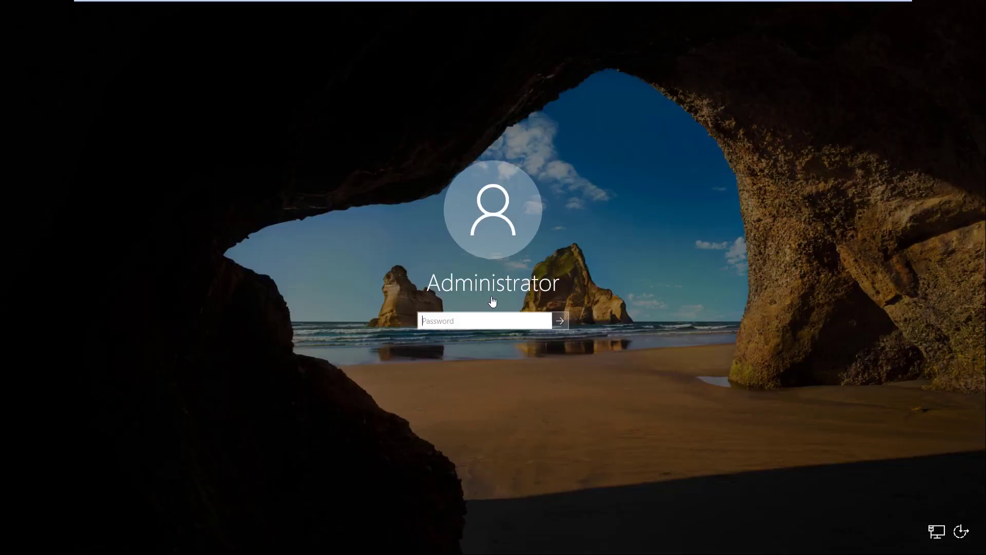
# Sign in as Administrator with the account password to reach the Server Manager Dashboard
pyautogui.click(488, 321)
pyautogui.write('•••••••')
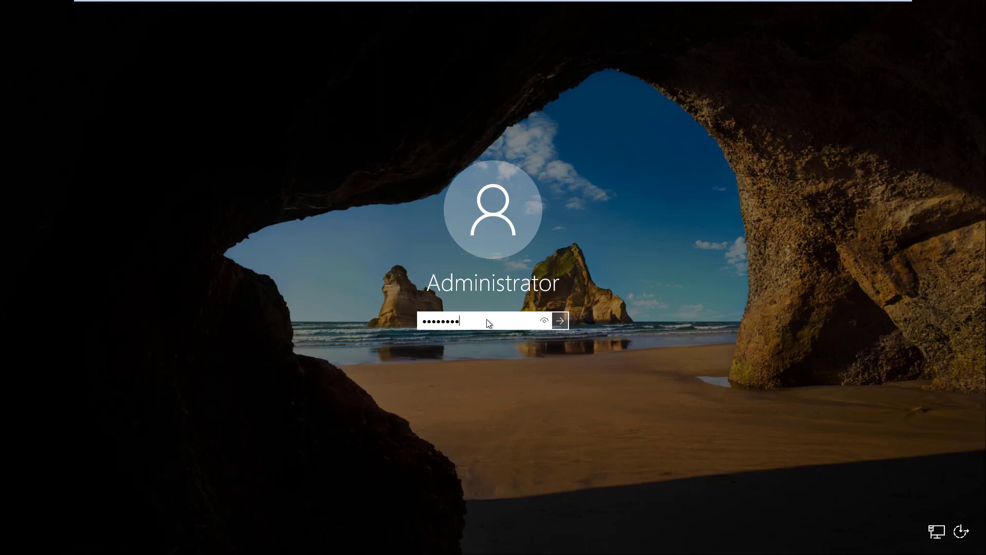
pyautogui.press('Return')
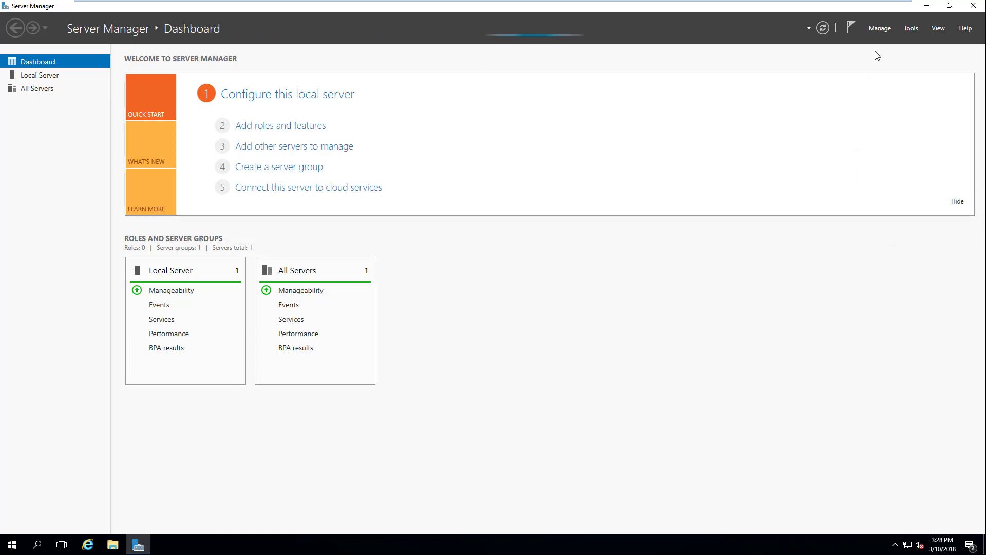
# Start domain controller promotion, adding a new forest with root domain xinsto.net
pyautogui.click(848, 28)
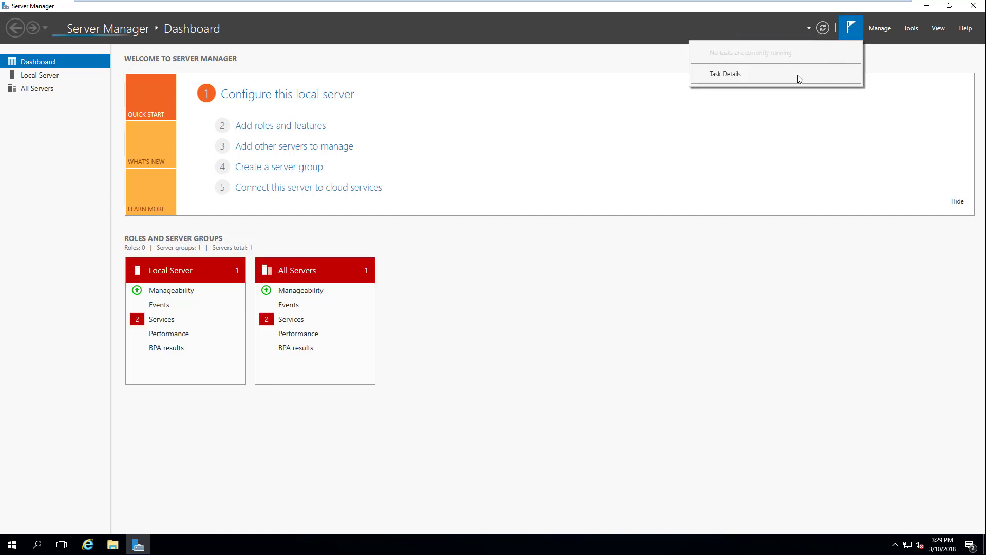
pyautogui.click(852, 28)
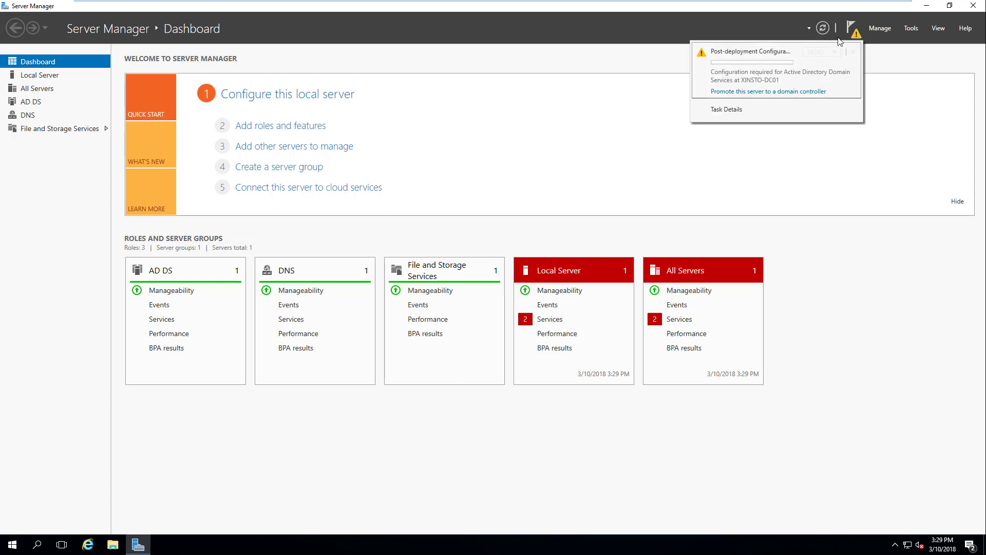
pyautogui.click(759, 92)
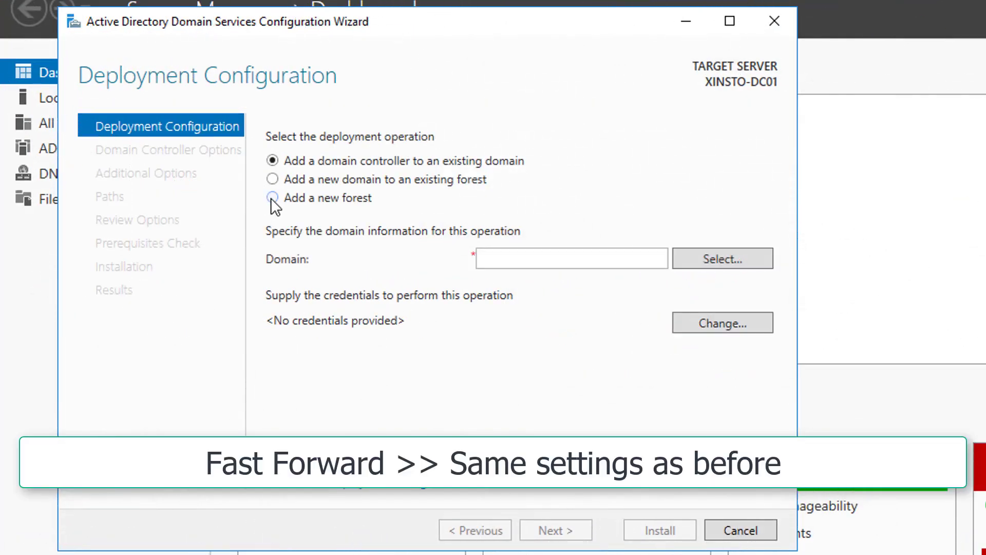
pyautogui.click(272, 198)
pyautogui.click(542, 264)
pyautogui.write('xinsto.net')
pyautogui.click(587, 529)
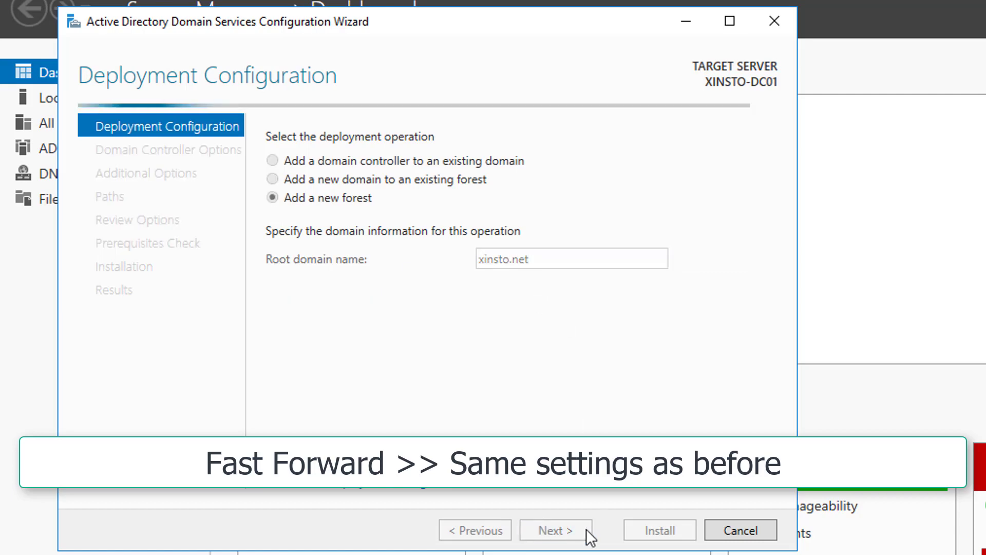
# Enter and confirm the DSRM password, then accept the DNS options and NetBIOS name XINSTO
pyautogui.click(540, 347)
pyautogui.write('Password1')
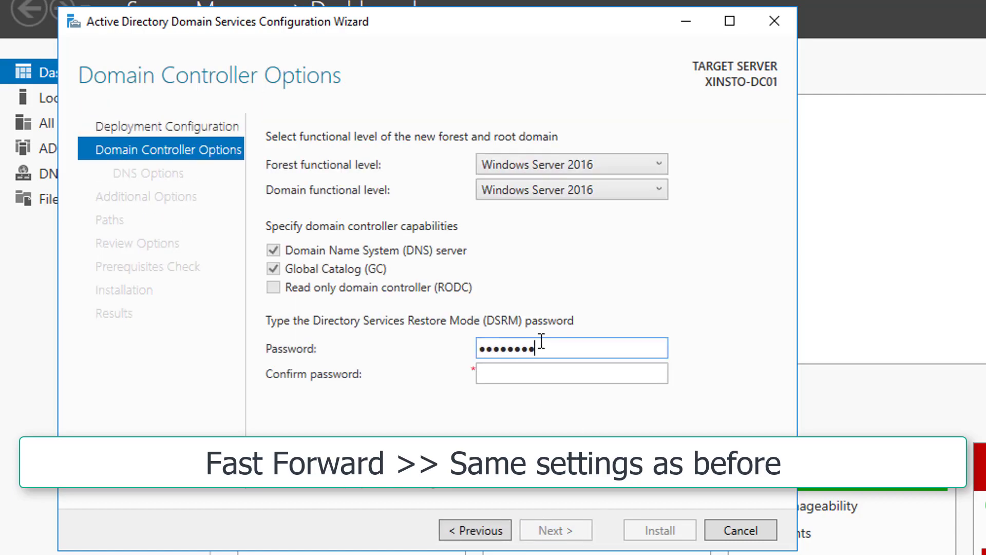
pyautogui.press('Tab')
pyautogui.write('Password1')
pyautogui.click(573, 531)
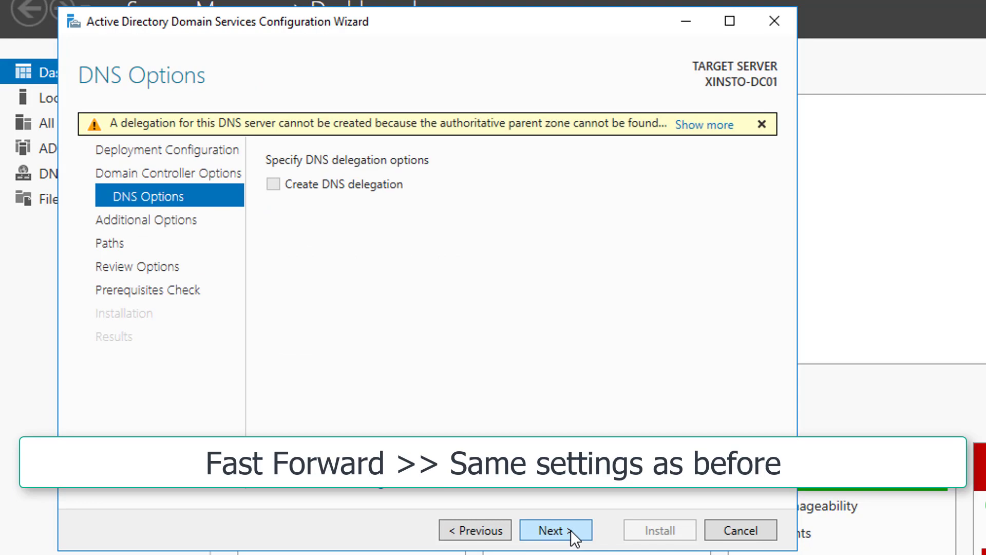
pyautogui.click(572, 537)
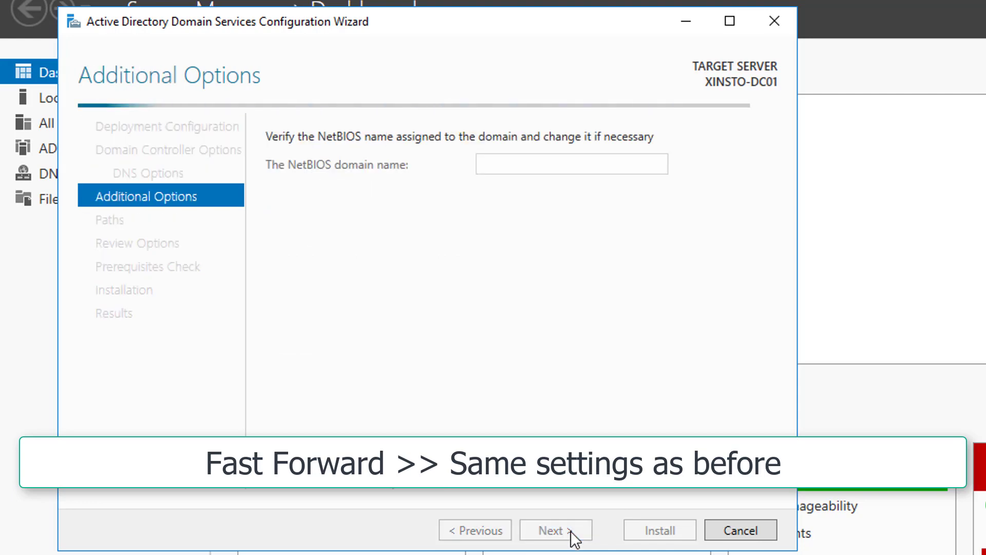
pyautogui.click(573, 536)
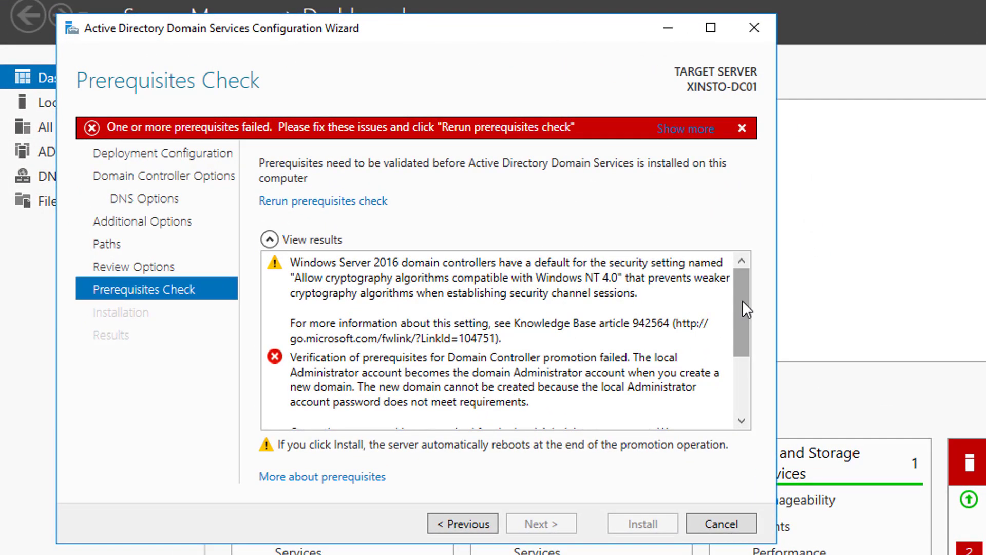
# Review the password error in the prerequisites results and rerun the check until it passes
pyautogui.moveTo(738, 300); pyautogui.dragTo(738, 345)
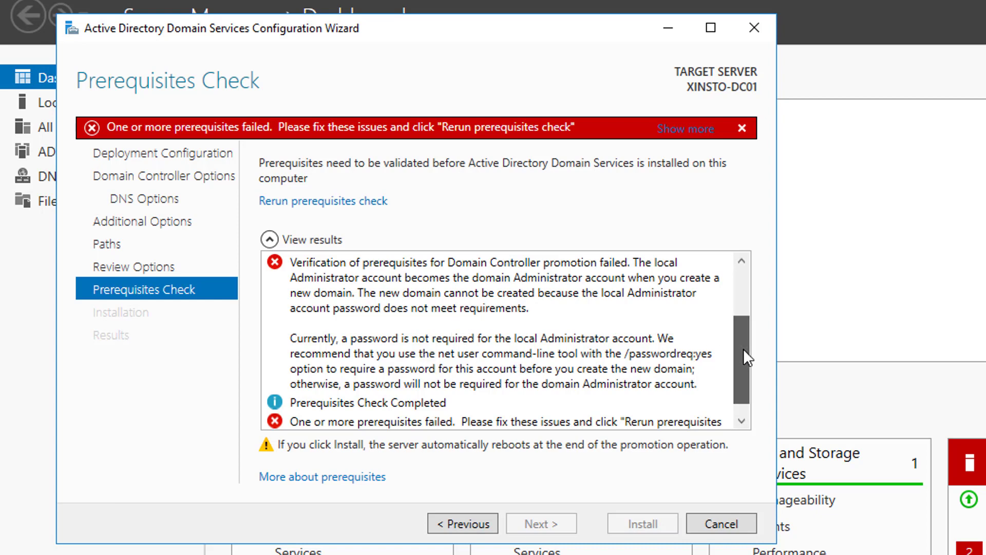
pyautogui.moveTo(744, 348); pyautogui.dragTo(742, 369)
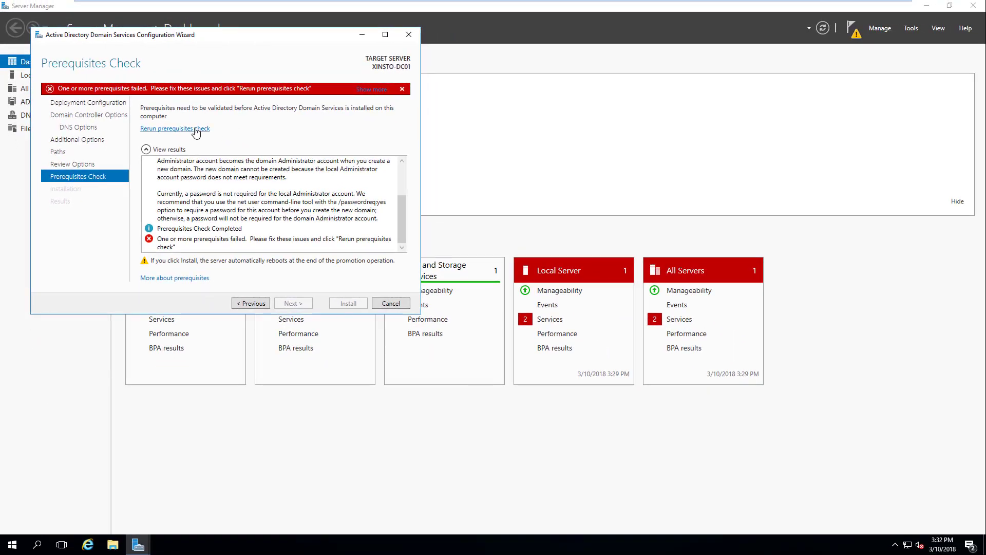
pyautogui.click(196, 128)
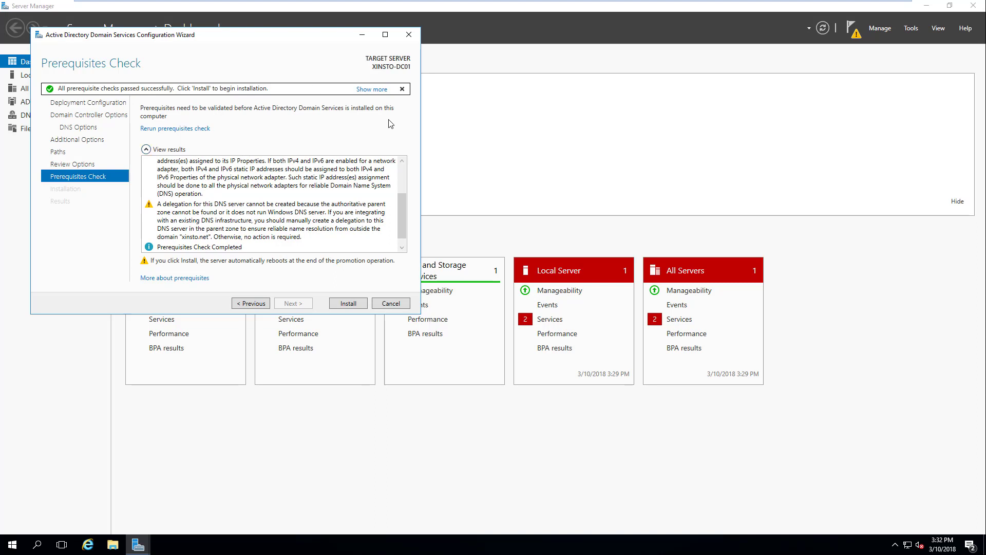
# Install AD DS to make XINSTO-DC01 a domain controller and let the server restart
pyautogui.click(353, 305)
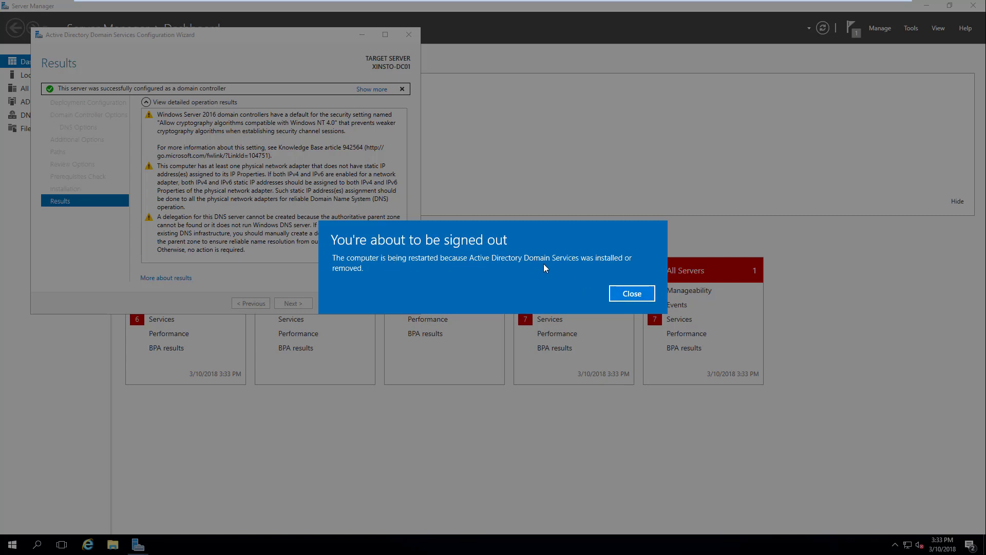
pyautogui.click(634, 297)
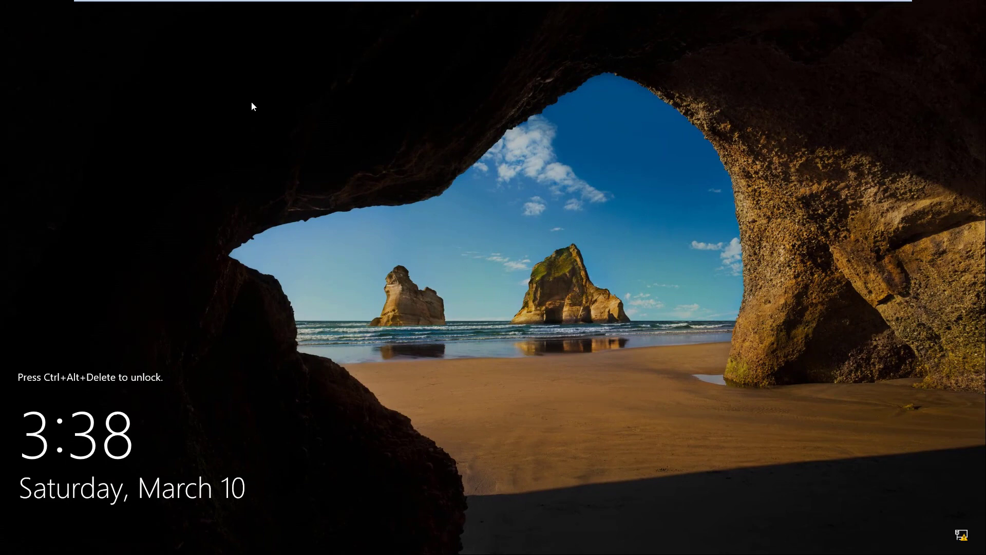
# Send Ctrl+Alt+Del from the VMware toolbar and sign in as XINSTO\Administrator with its password
pyautogui.moveTo(210, 4)
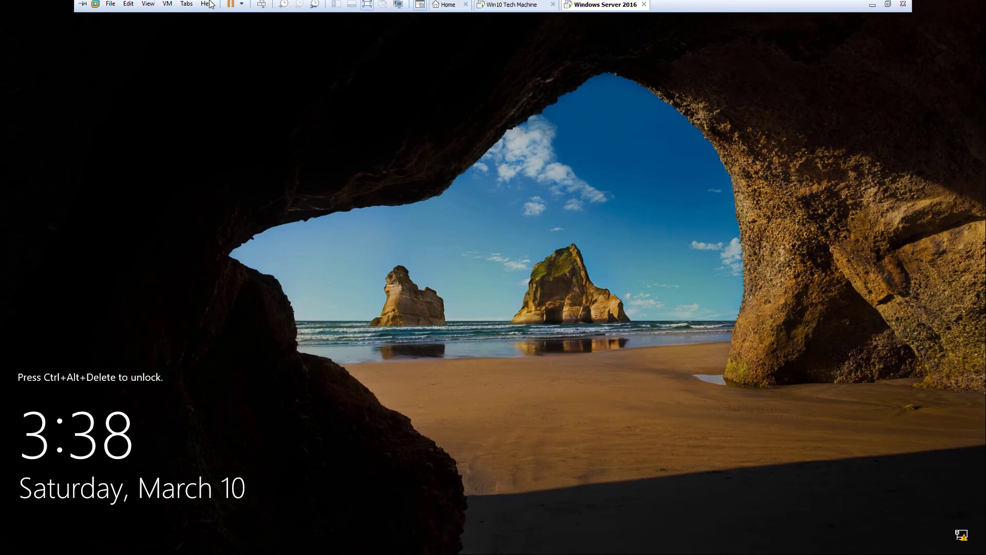
pyautogui.click(262, 7)
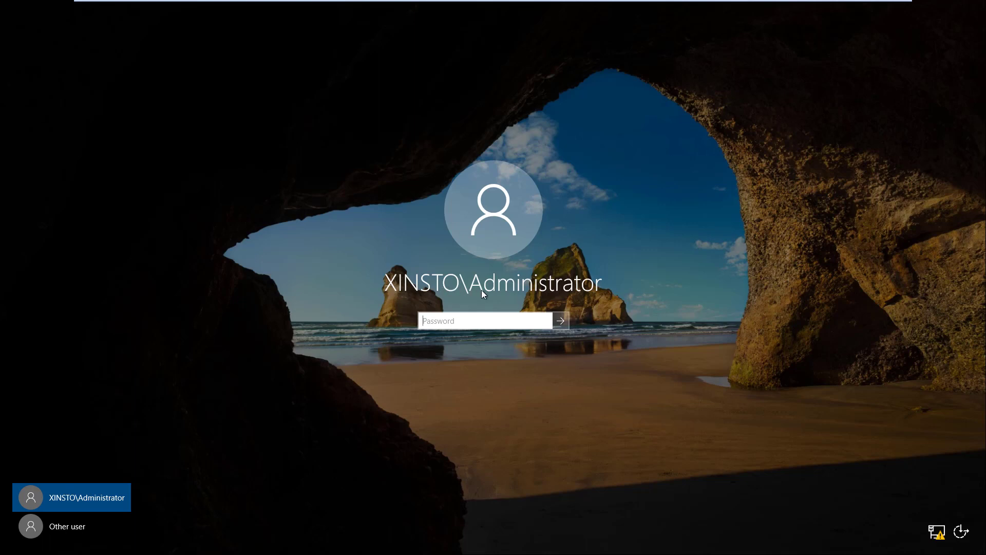
pyautogui.write('•')
pyautogui.press('Return')
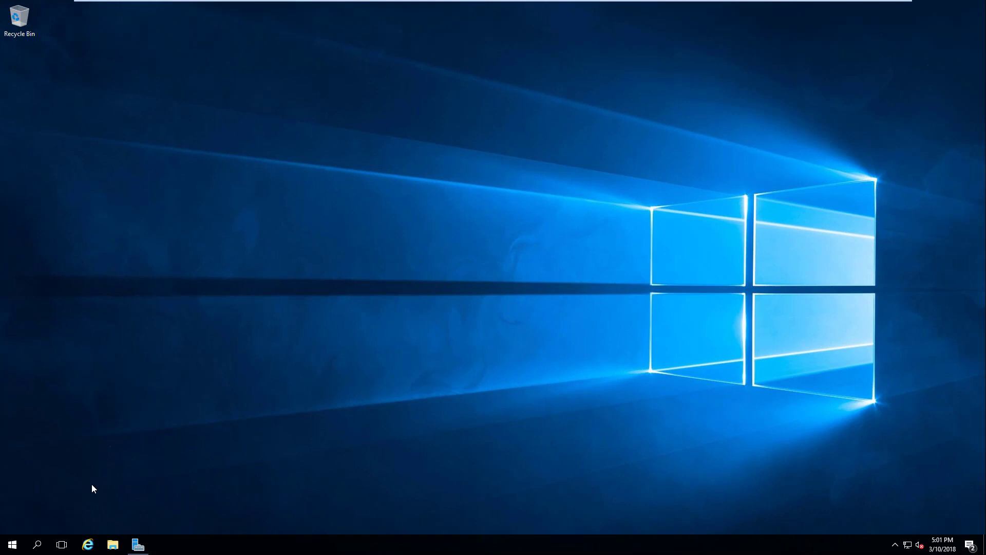
# Launch Active Directory Users and Computers and create a Domain Users OU under xinsto.net
pyautogui.click(13, 547)
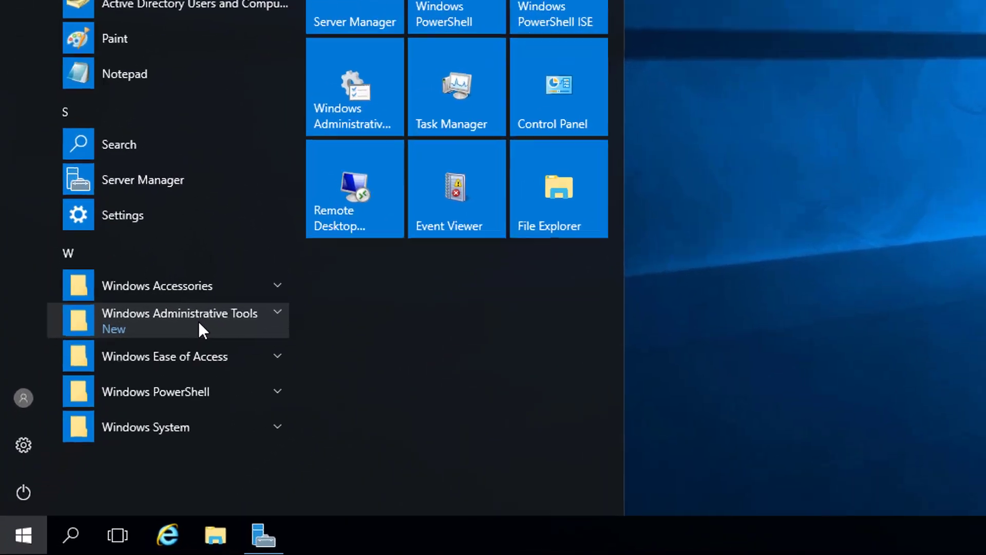
pyautogui.click(104, 432)
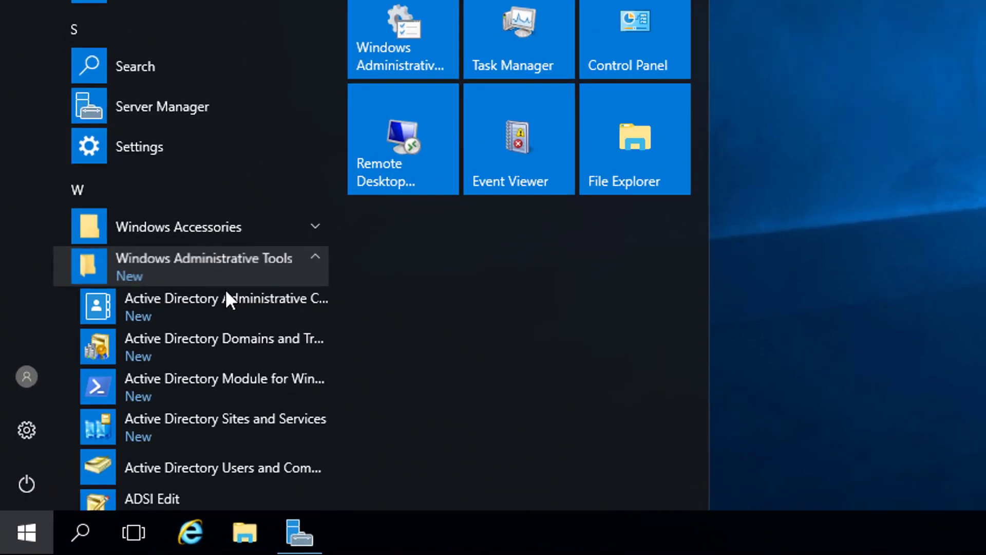
pyautogui.click(242, 469)
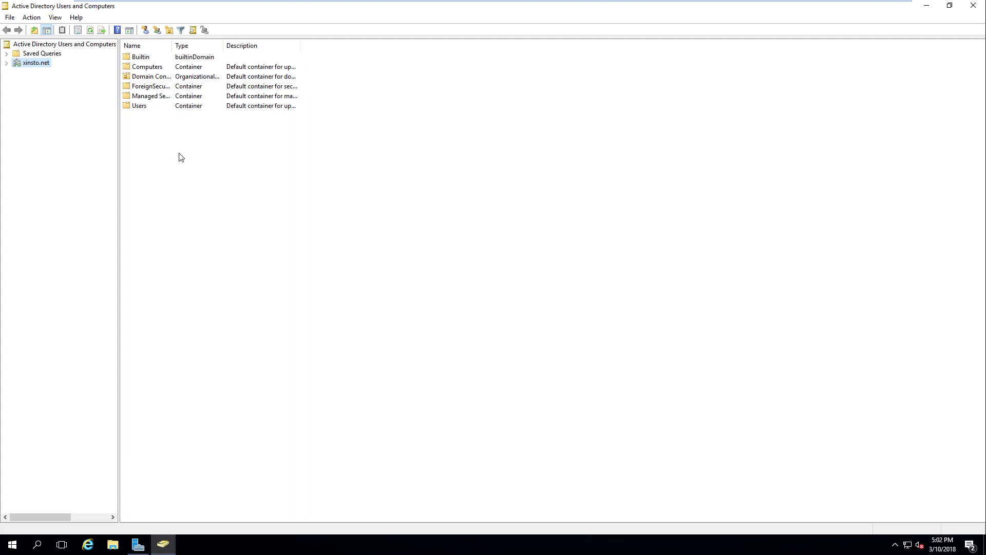
pyautogui.rightClick(146, 160)
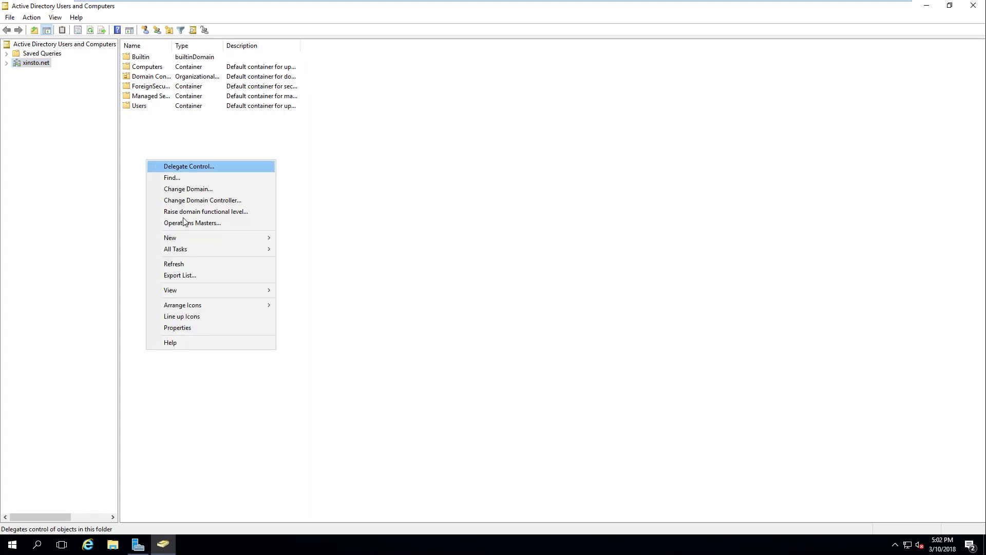
pyautogui.moveTo(192, 239)
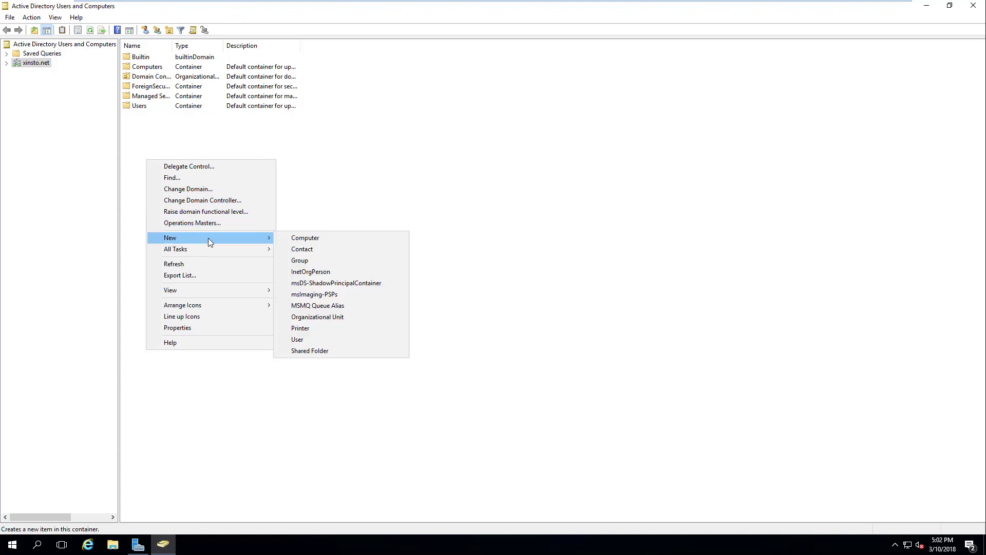
pyautogui.click(330, 317)
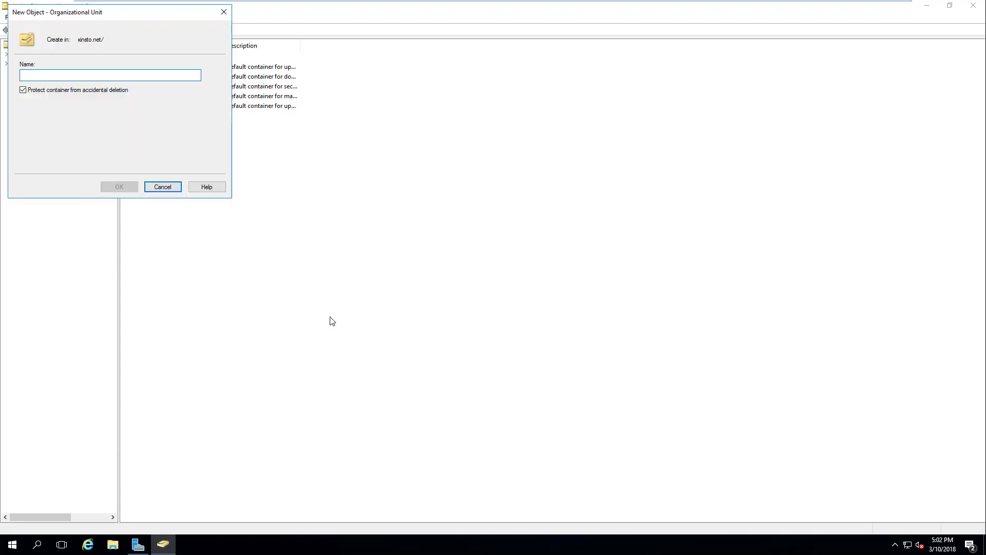
pyautogui.write('Domain Users')
pyautogui.click(129, 187)
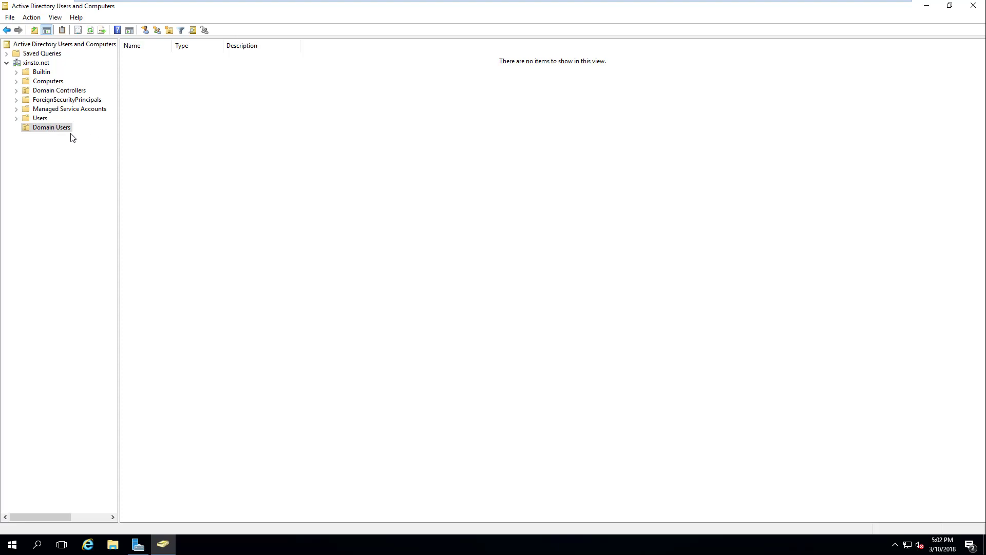
# Create a Domain Admins OU nested inside the Domain Users OU
pyautogui.rightClick(69, 132)
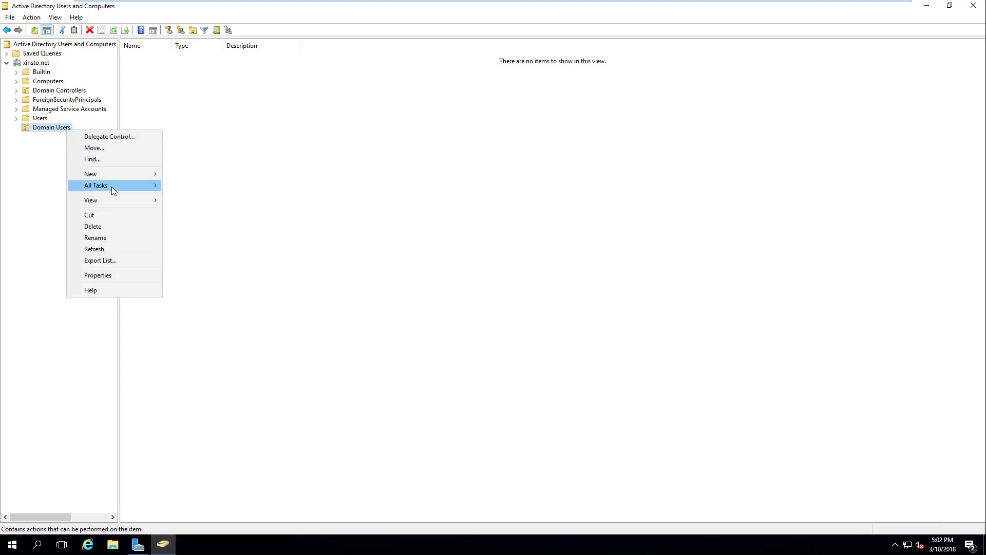
pyautogui.moveTo(114, 185)
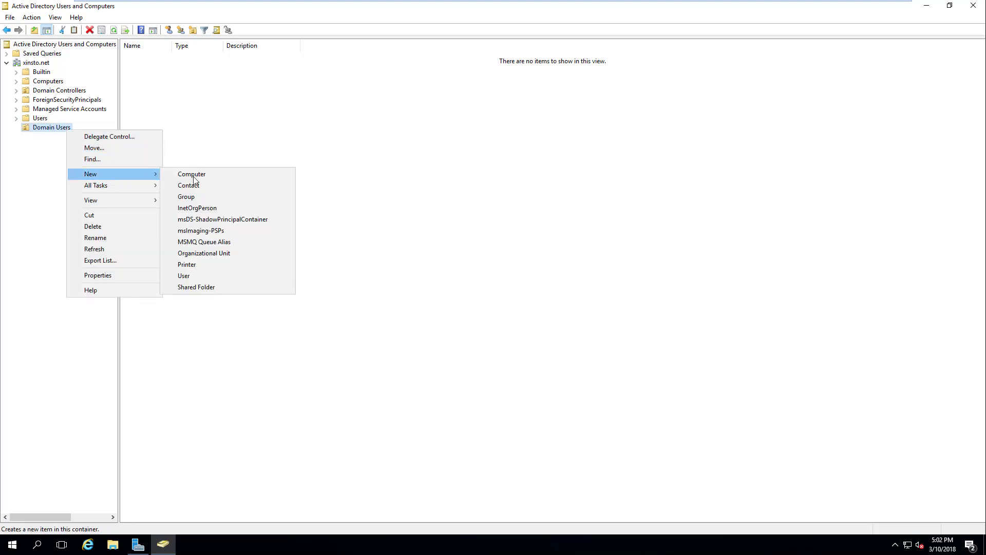
pyautogui.click(205, 258)
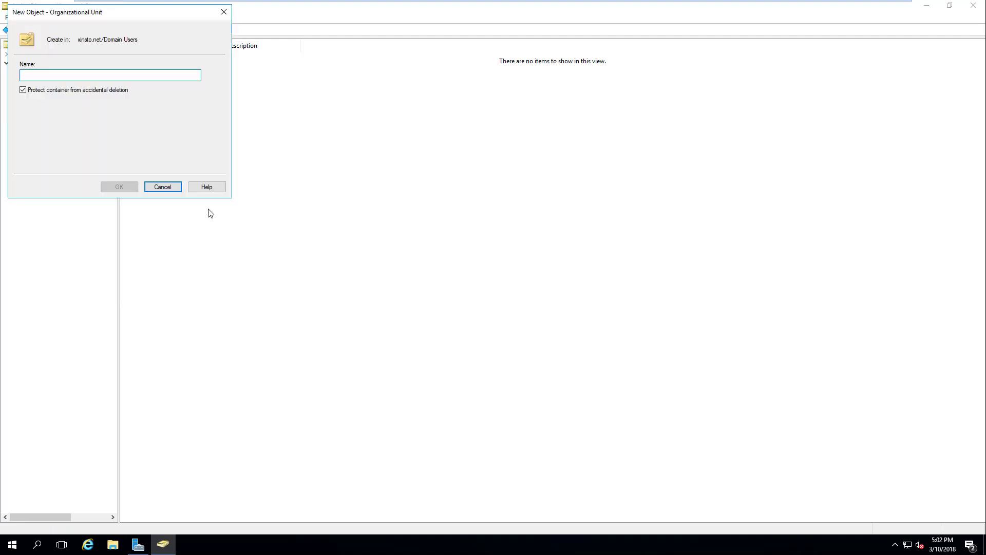
pyautogui.write('Domain Admins')
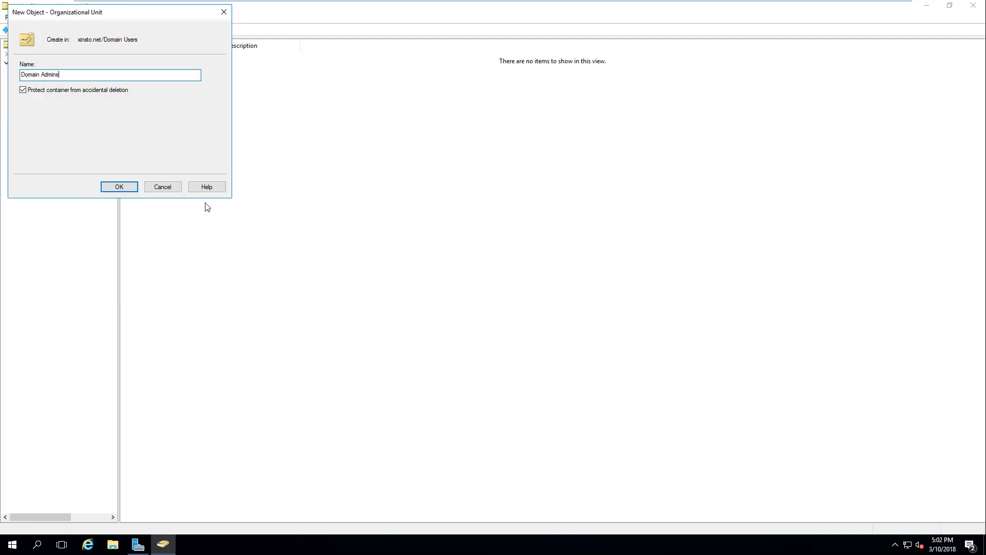
pyautogui.click(133, 187)
# Start a new user in Domain Admins with the person's names, full name prefixed 'Admin -', and an admin logon name
pyautogui.rightClick(246, 143)
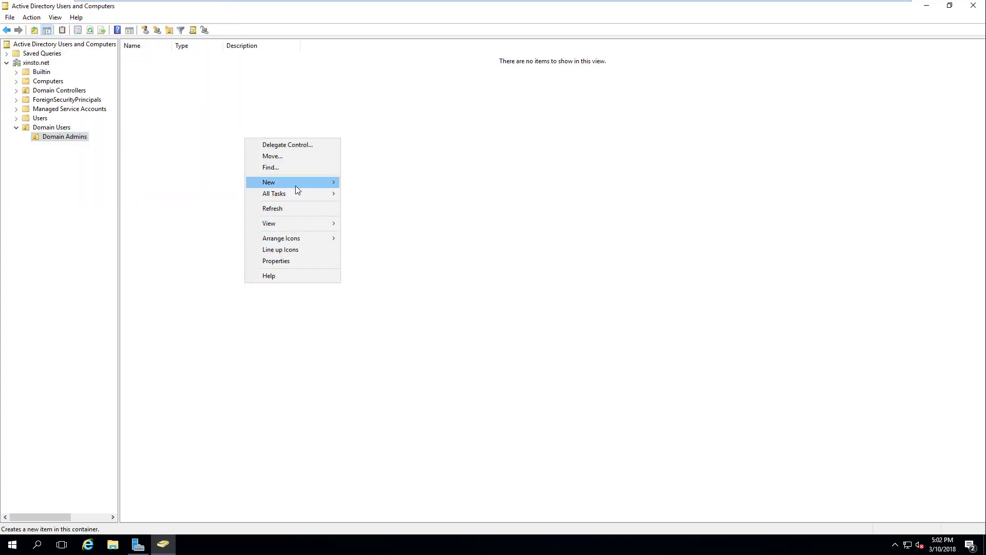
pyautogui.moveTo(298, 183)
pyautogui.click(380, 282)
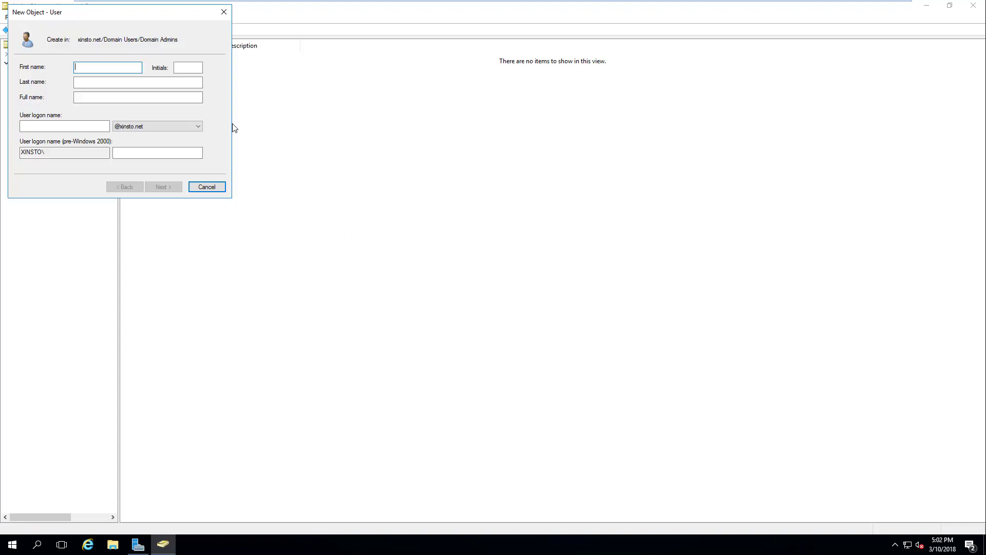
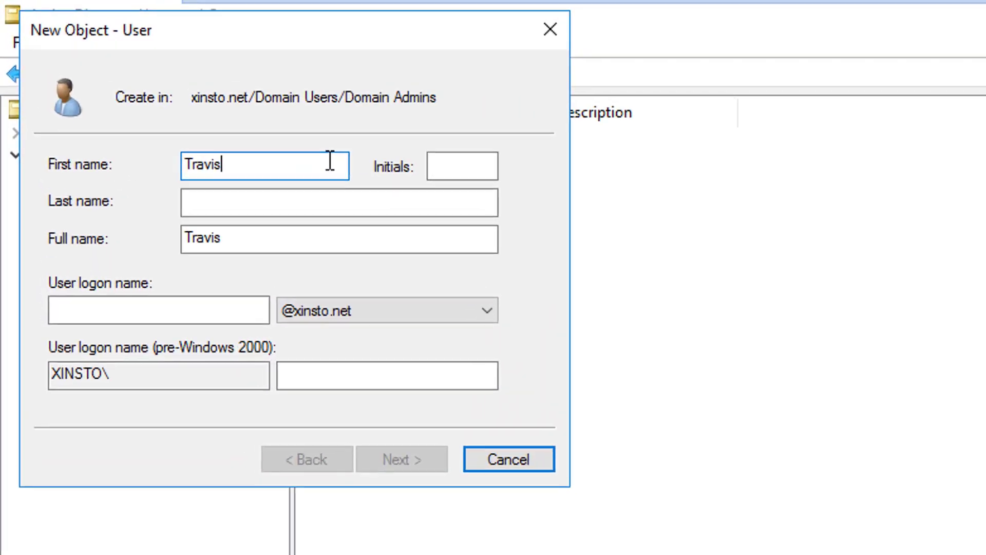
pyautogui.press('Tab')
pyautogui.press('Tab')
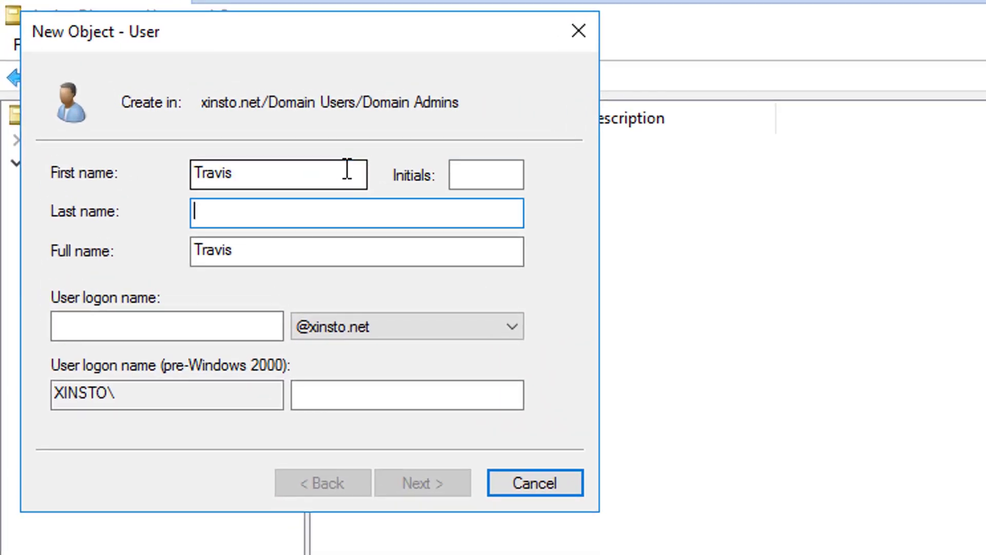
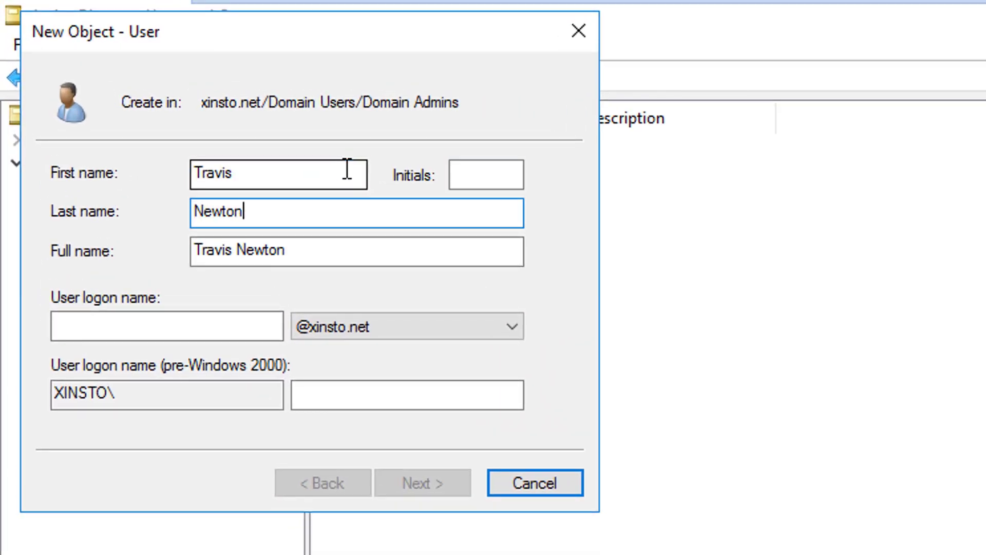
pyautogui.click(202, 252)
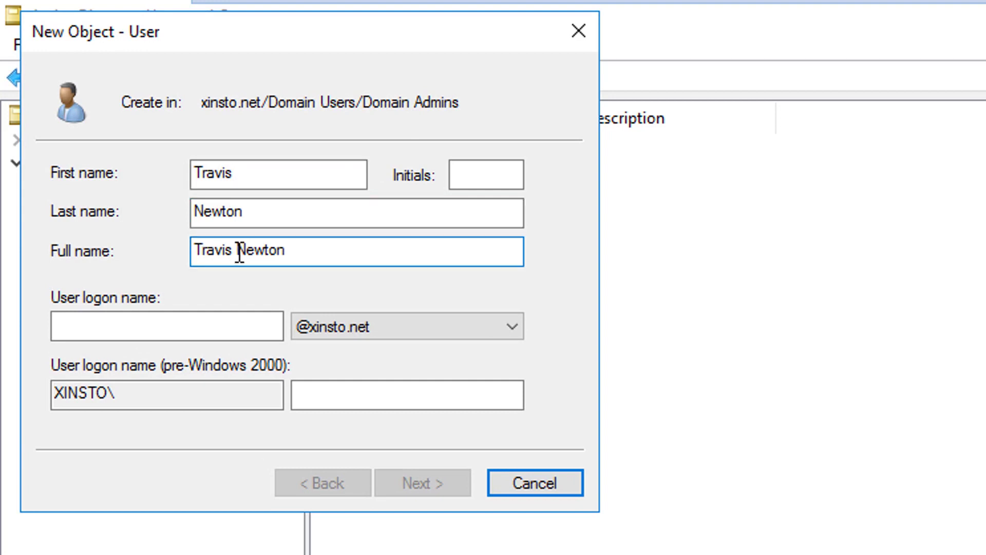
pyautogui.write('Admin -')
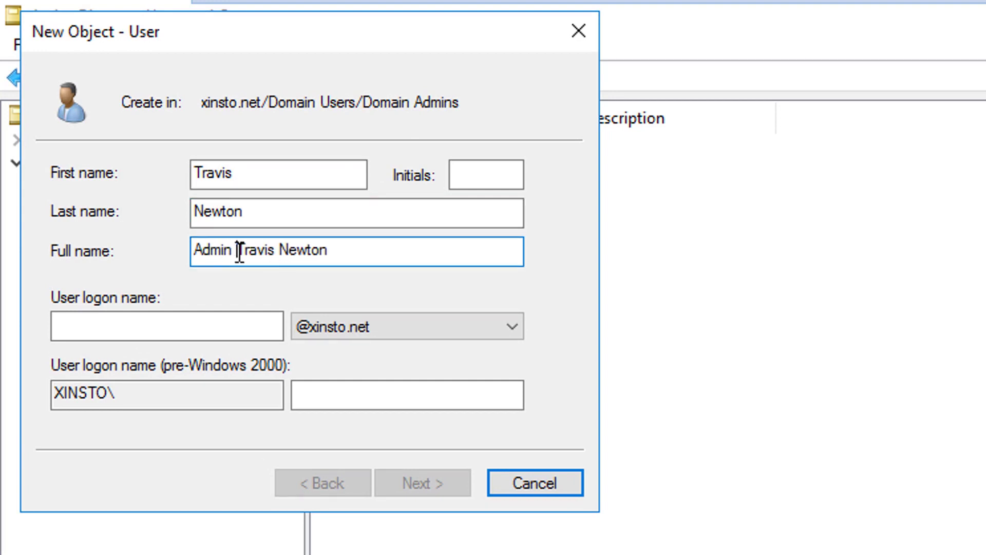
pyautogui.click(195, 337)
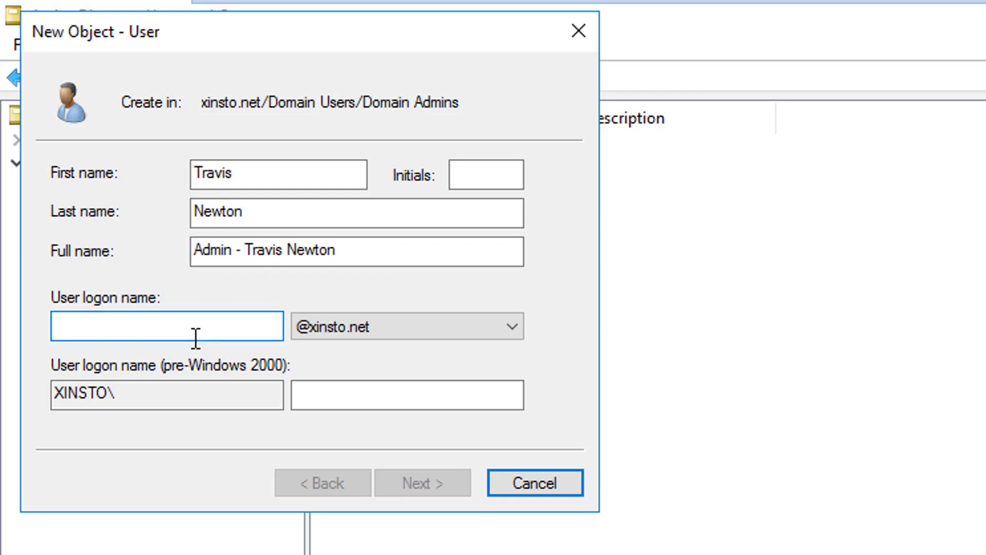
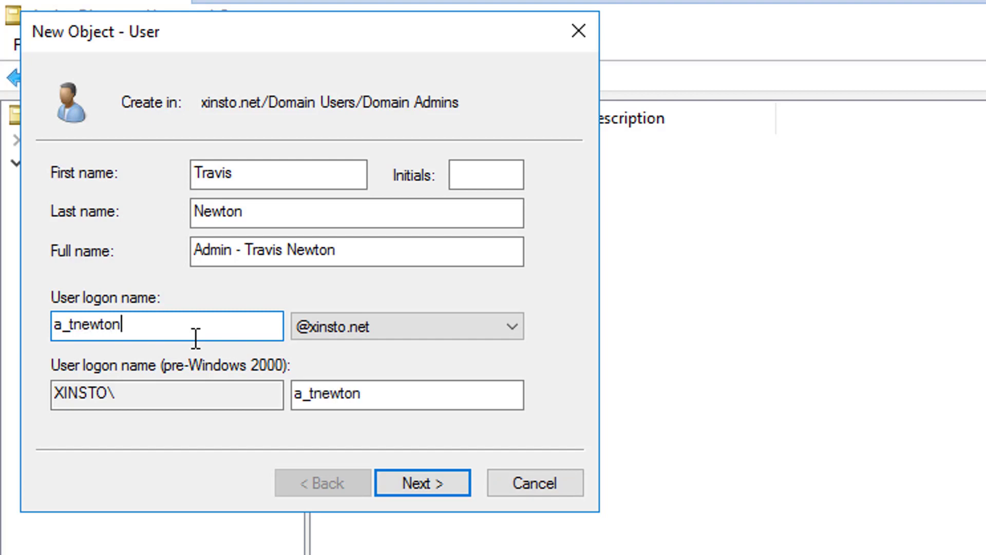
pyautogui.click(430, 484)
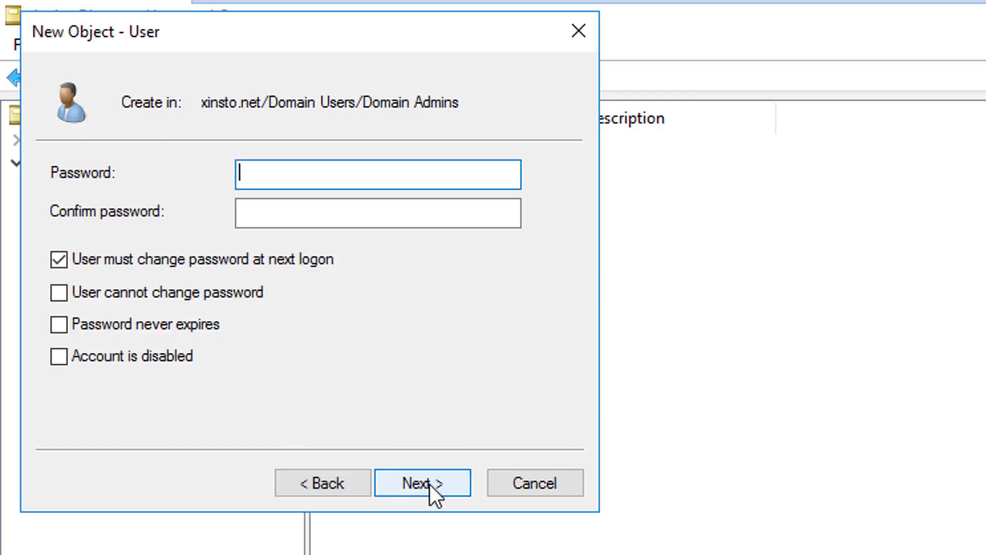
# Clear must-change, set Password never expires, enter the account password, and finish creating the account
pyautogui.click(225, 266)
pyautogui.click(194, 325)
pyautogui.click(379, 165)
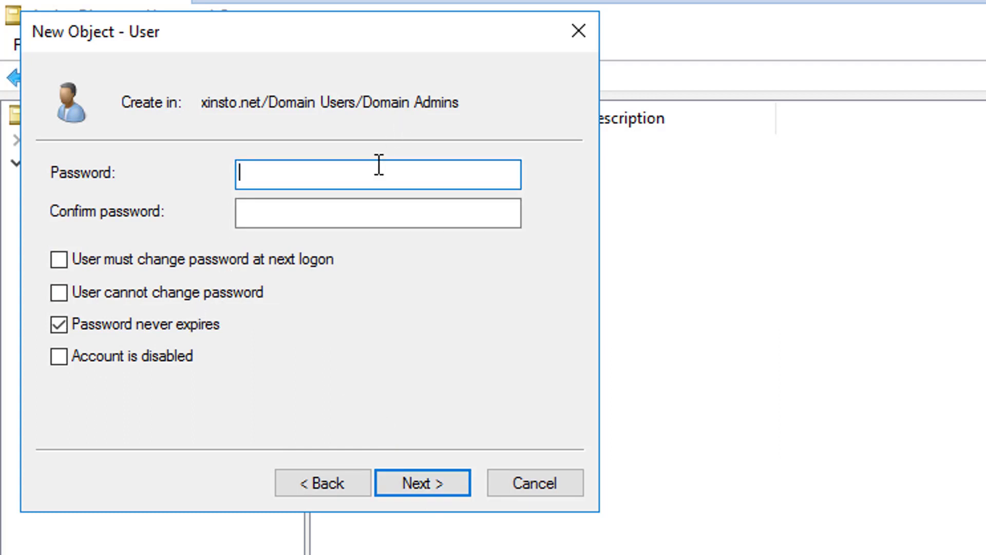
pyautogui.write('123456789')
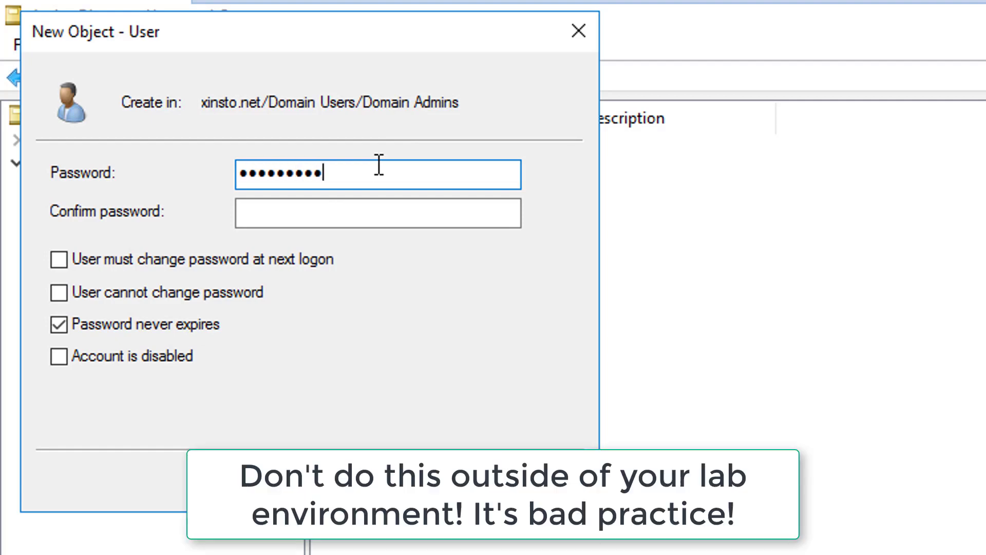
pyautogui.press('Tab')
pyautogui.write('123456789')
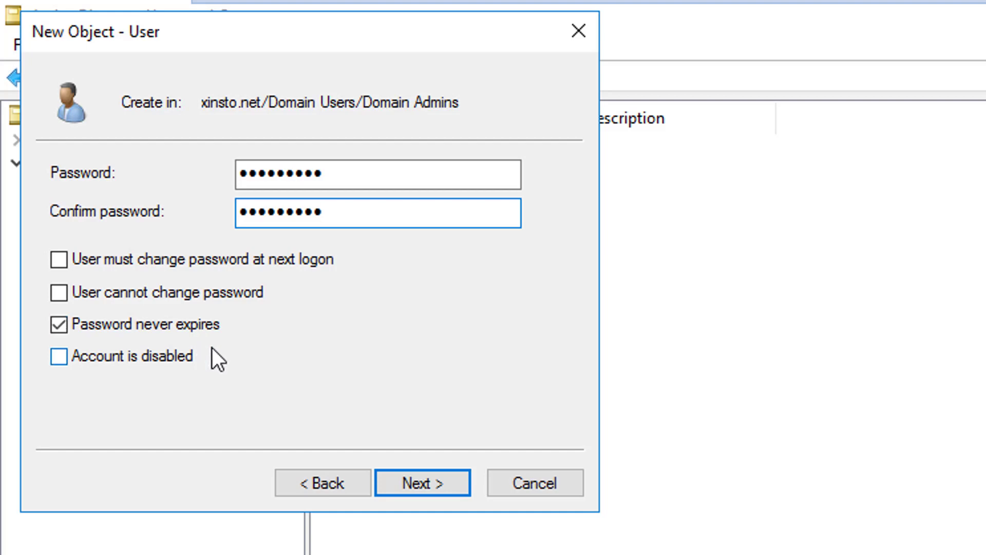
pyautogui.click(409, 479)
pyautogui.click(414, 489)
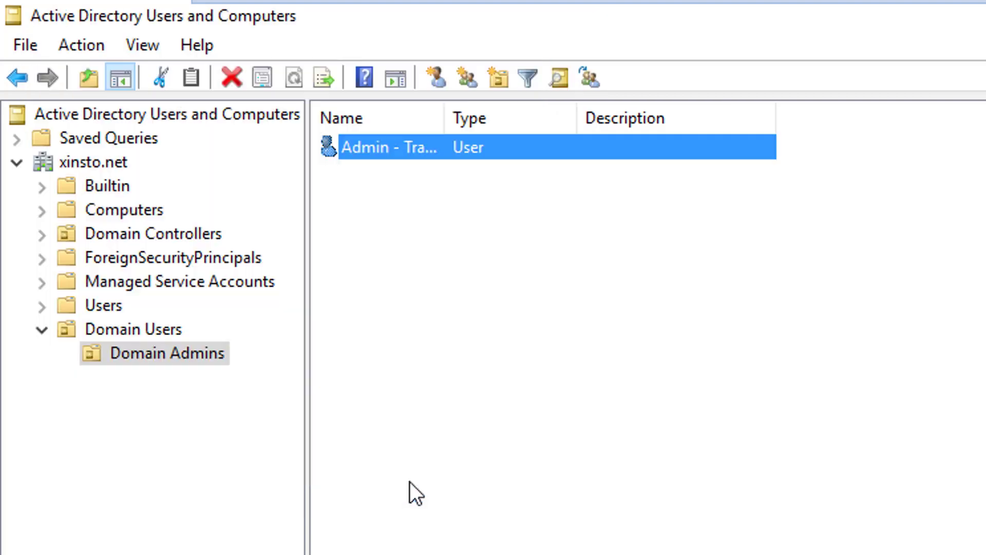
# In the admin account's Member Of tab, add it to the Domain Admins group
pyautogui.rightClick(361, 142)
pyautogui.click(506, 510)
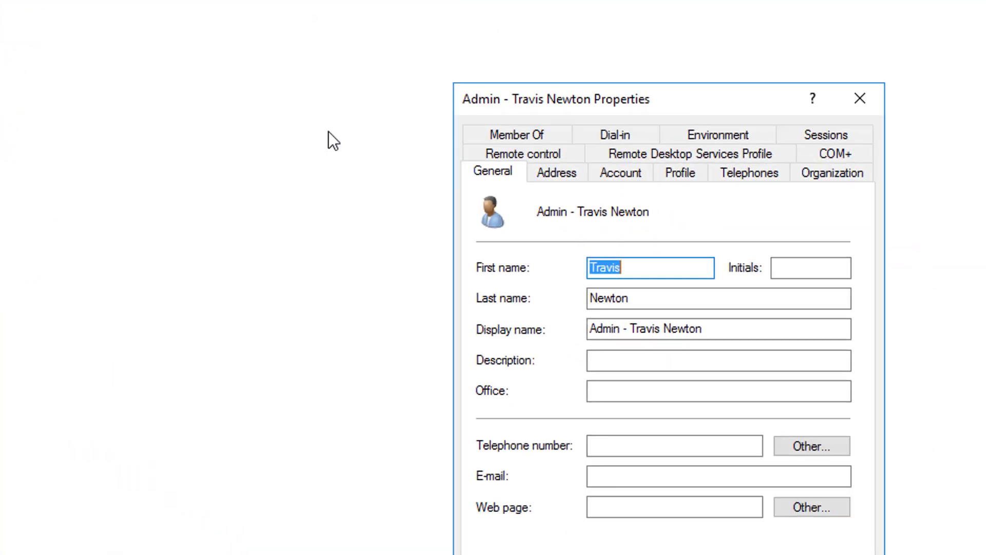
pyautogui.click(360, 64)
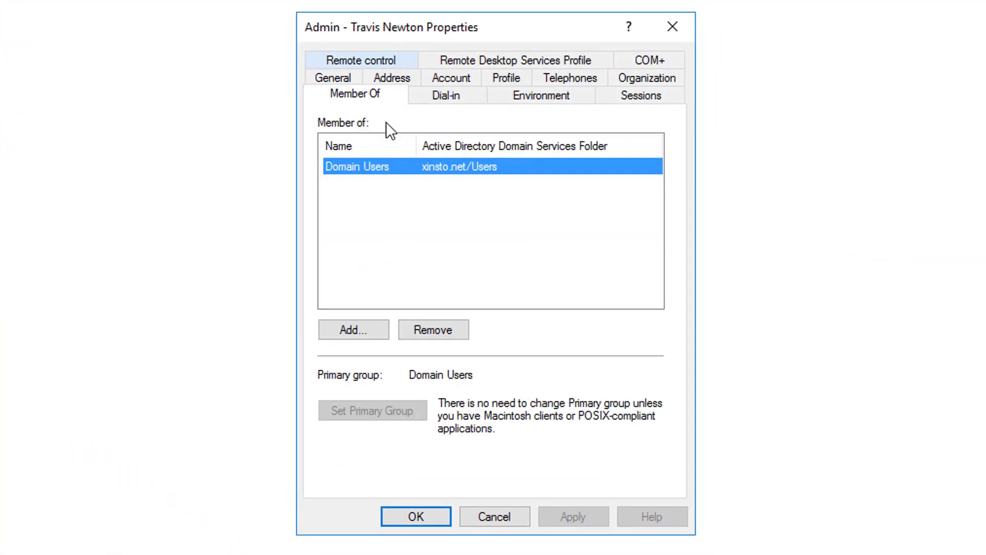
pyautogui.click(343, 329)
pyautogui.write('da')
pyautogui.press('BackSpace')
pyautogui.write('omain admin')
pyautogui.press('Return')
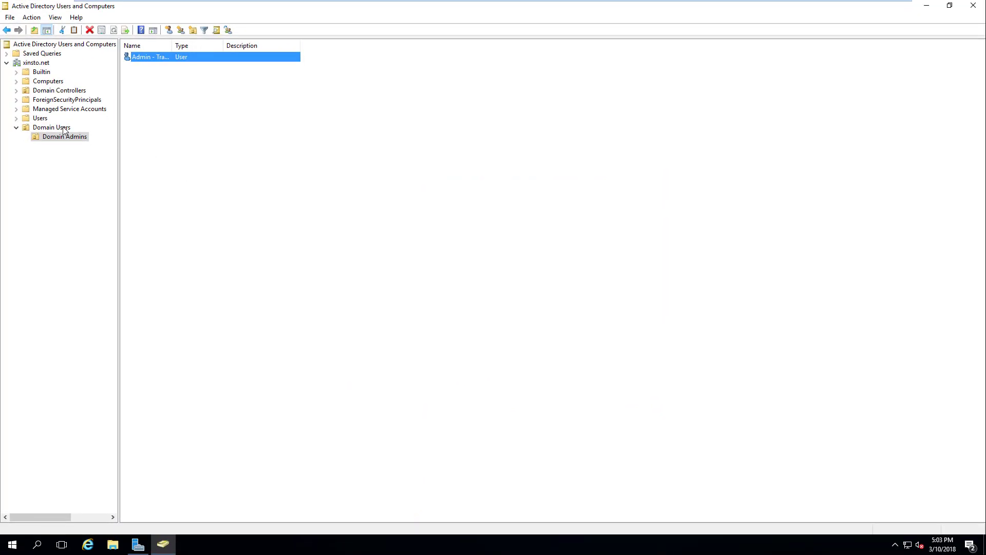
# Start a new user in the Domain Users OU with the person's first name, last name and logon name
pyautogui.click(63, 128)
pyautogui.rightClick(165, 122)
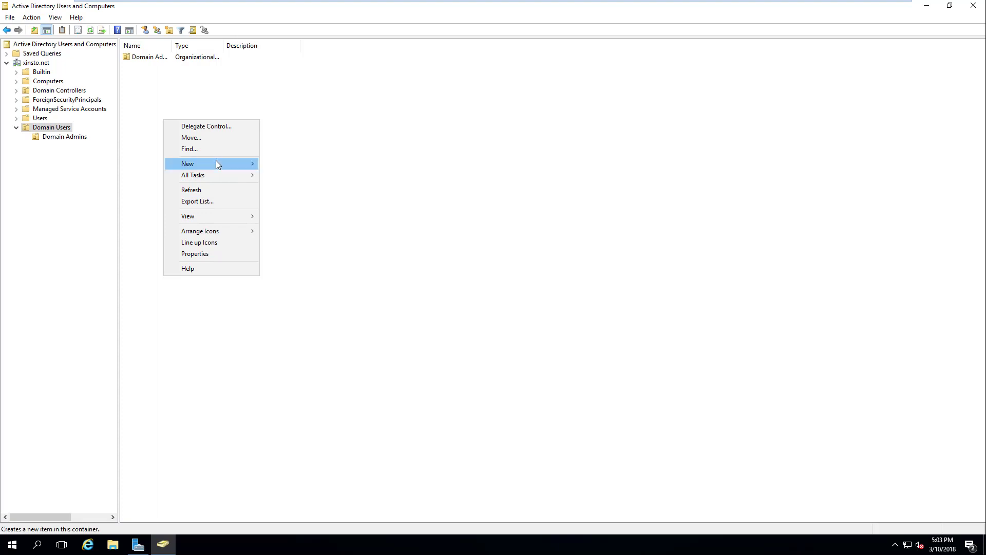
pyautogui.moveTo(218, 164)
pyautogui.click(295, 267)
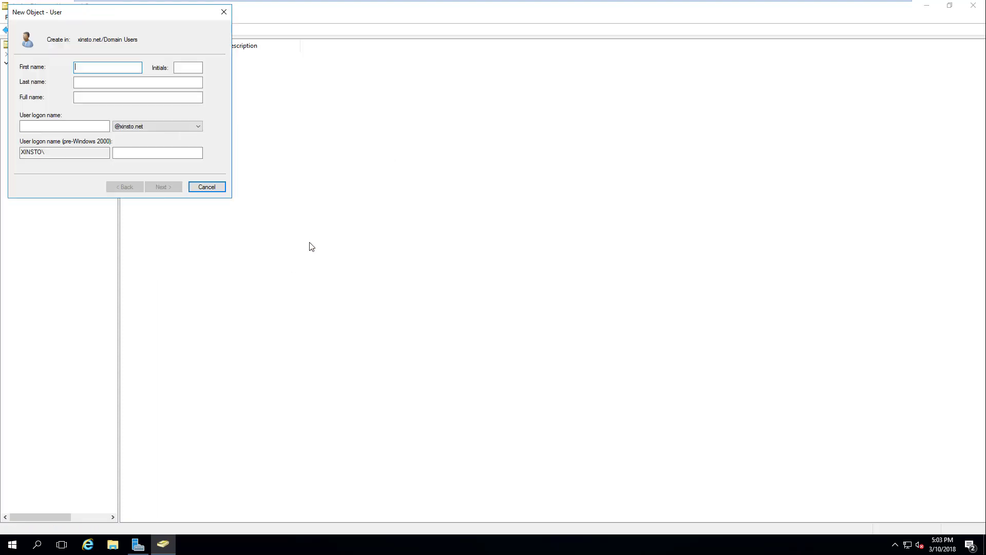
pyautogui.press('Tab')
pyautogui.press('Tab')
pyautogui.press('Tab')
pyautogui.press('Tab')
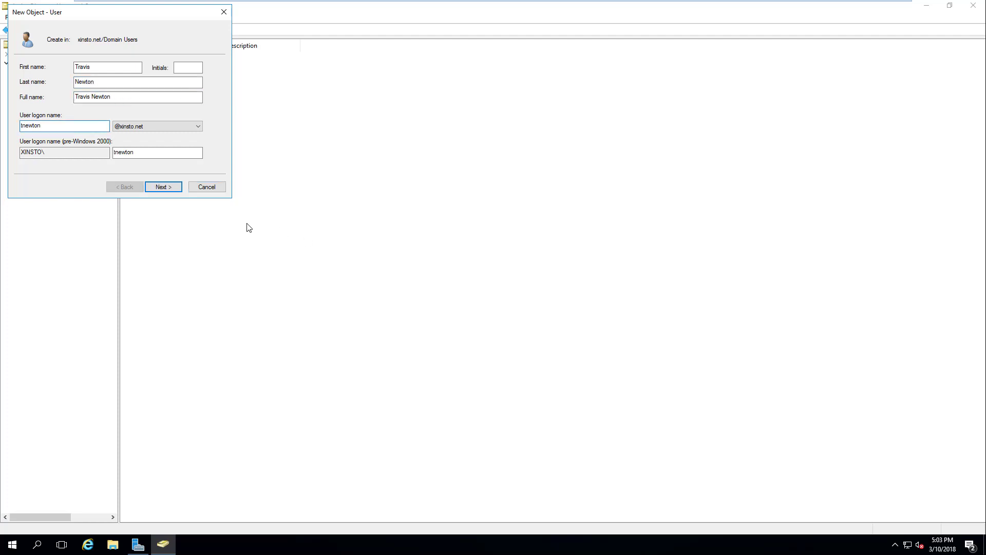
# Enter and confirm the password, clear must-change, set Password never expires, and finish creating the user
pyautogui.click(175, 191)
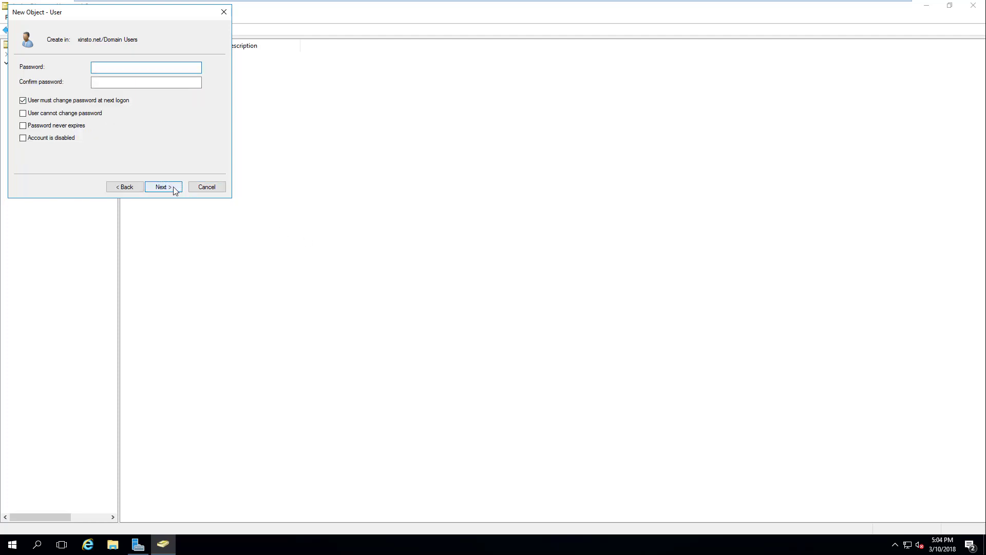
pyautogui.write('Password1')
pyautogui.press('Tab')
pyautogui.write('Password1')
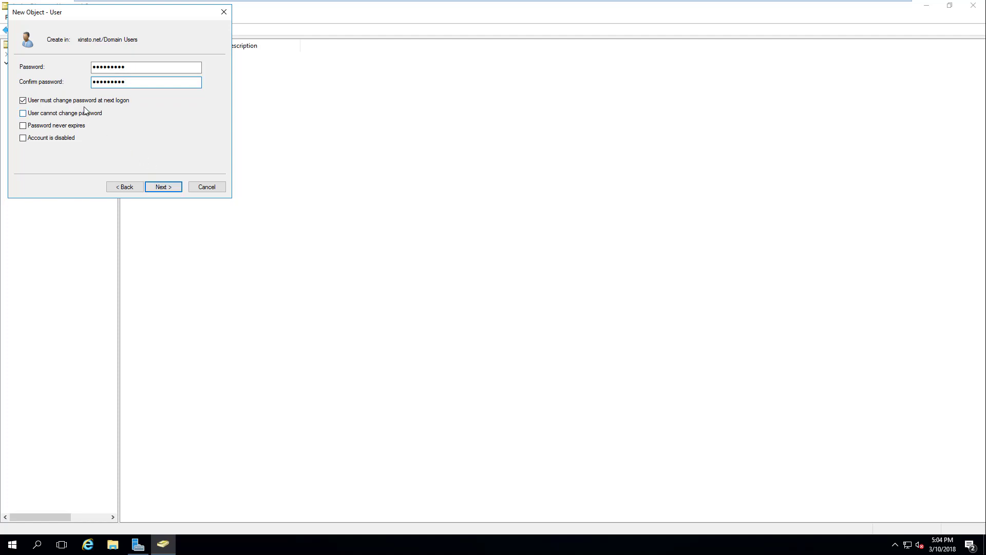
pyautogui.click(86, 101)
pyautogui.click(65, 127)
pyautogui.click(174, 187)
pyautogui.click(175, 188)
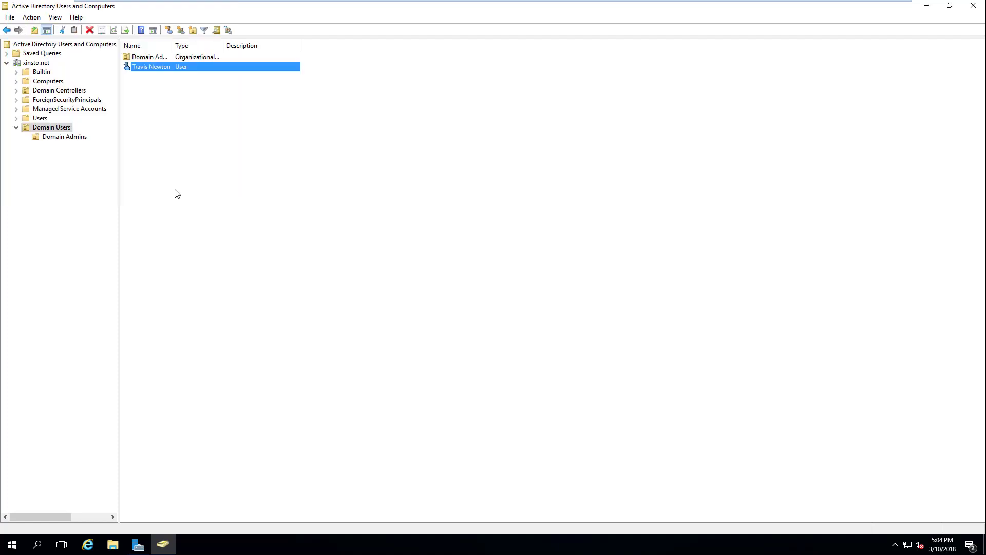